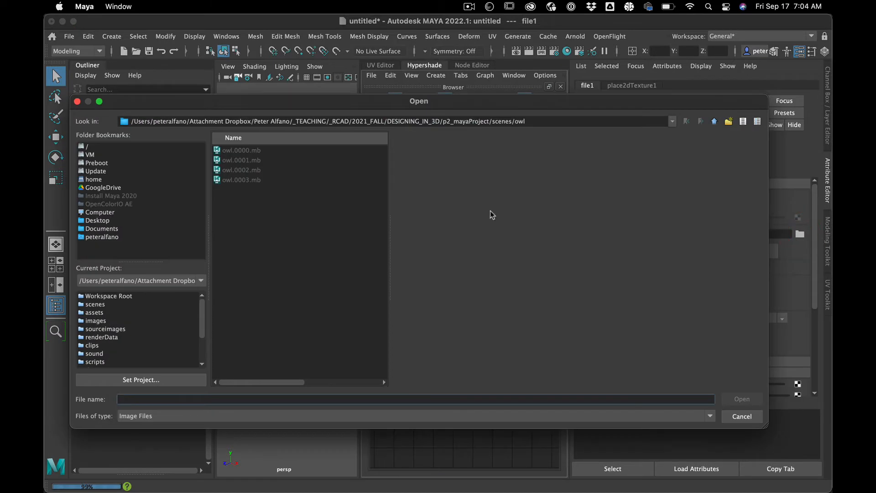
Step: Load PleaseThankYou.tif from the project's sourceimages folder as the file texture's image
click(126, 328)
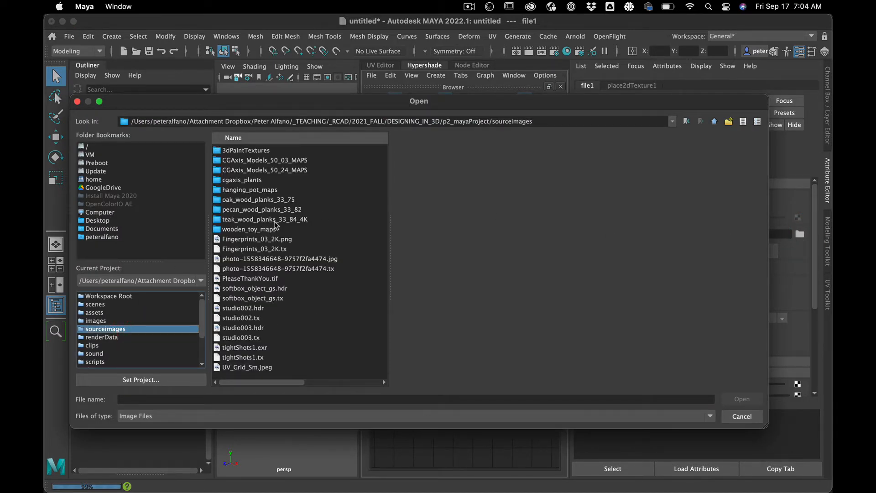
click(263, 279)
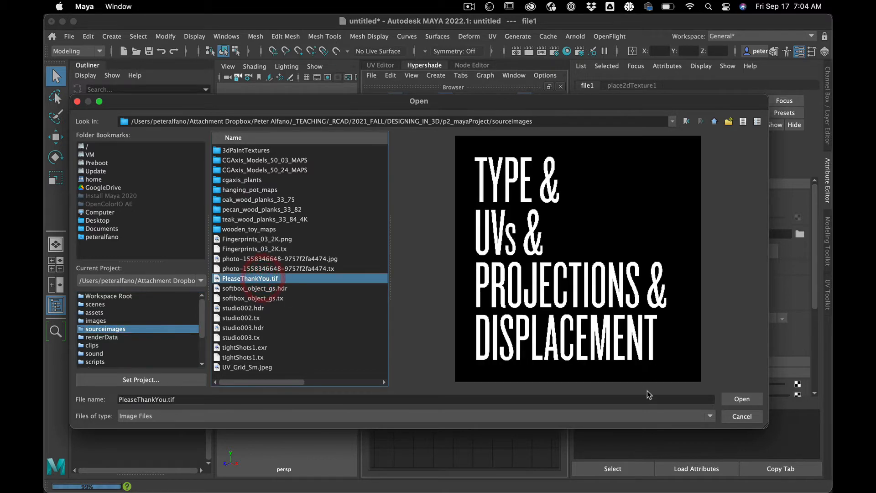
click(741, 400)
click(420, 395)
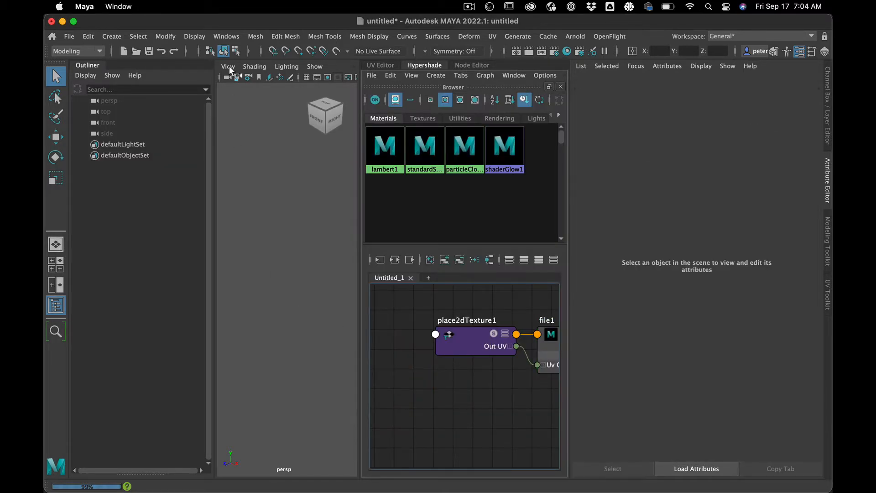
Step: Create a Surface Shader material in the Hypershade
click(438, 75)
mouse_move(458, 98)
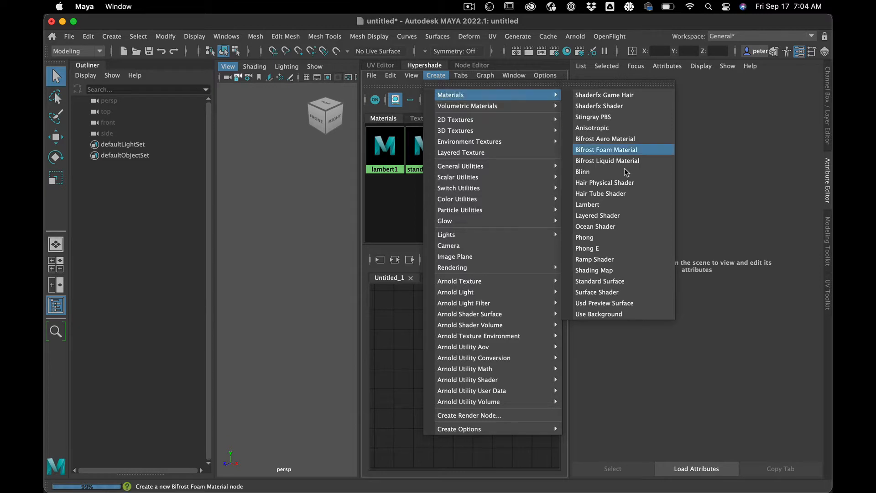
click(621, 292)
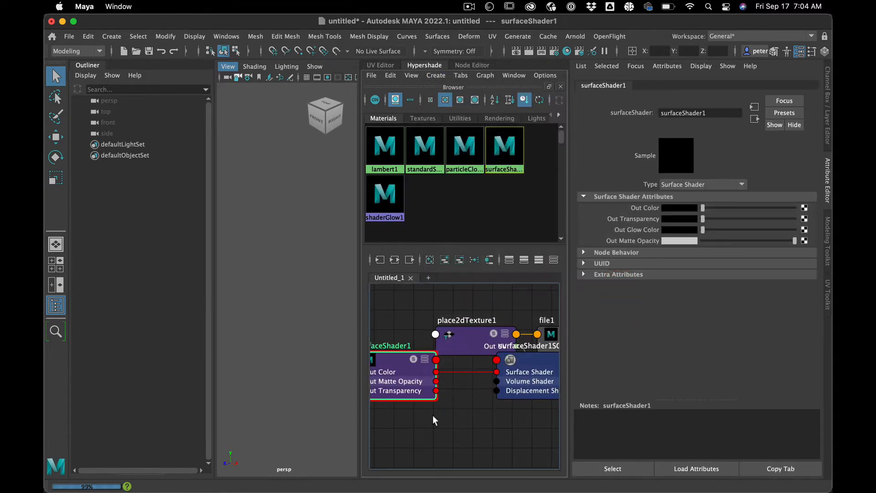
Step: Arrange the texture and shader nodes and connect the file texture to the surface shader's Out Color
drag(458, 363, 400, 319)
drag(523, 361, 456, 321)
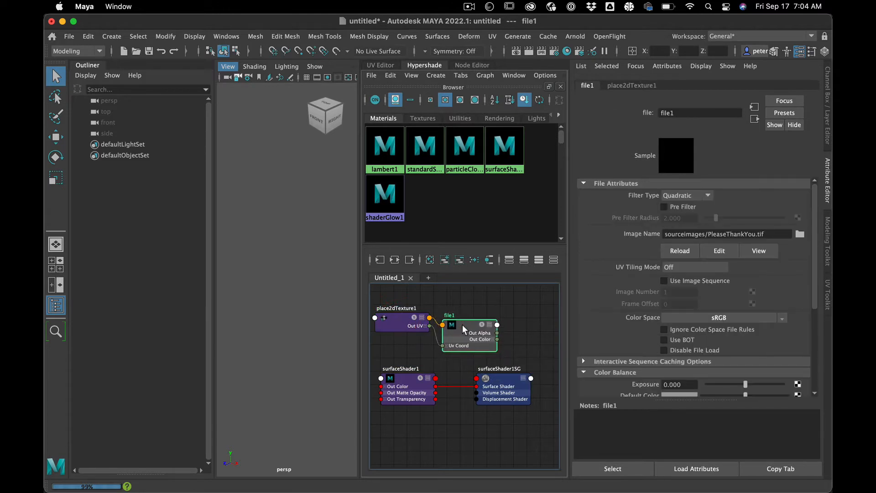
drag(393, 388, 536, 330)
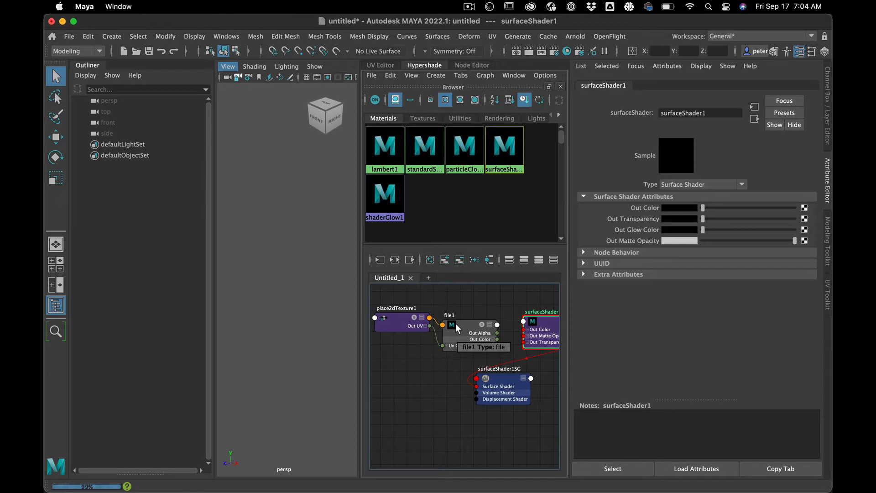
middle_drag(456, 327, 629, 205)
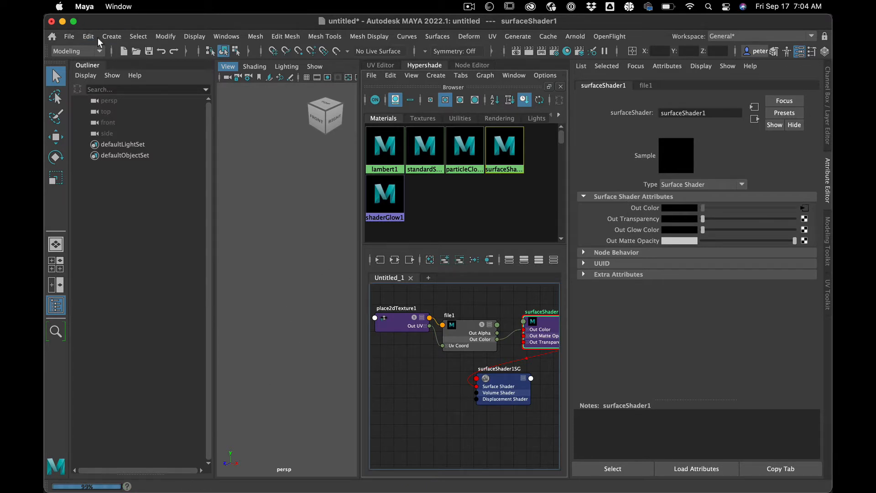
Step: Create a polygon cube and assign the surface shader to it, framing the cube in the perspective view
click(111, 36)
mouse_move(138, 78)
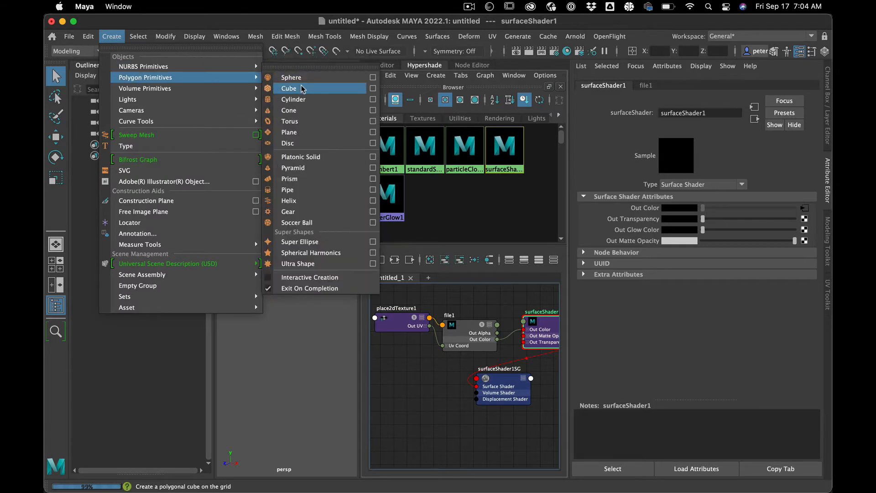
click(345, 87)
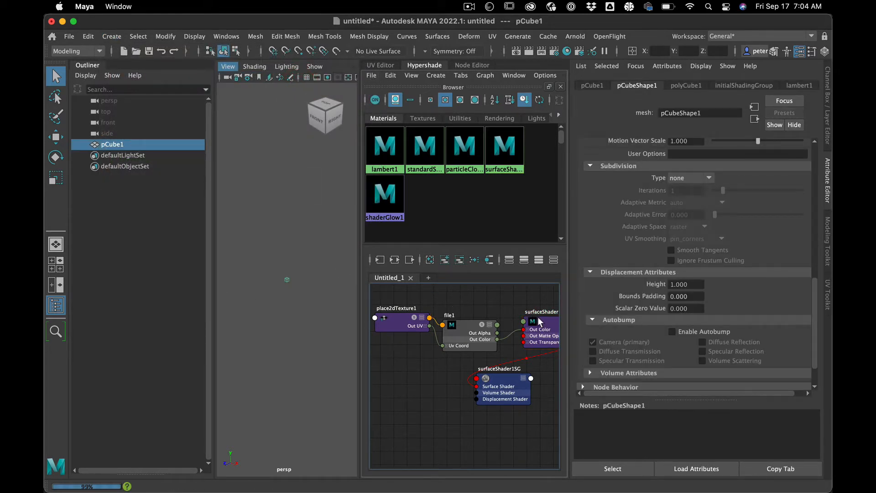
right_drag(538, 322, 524, 262)
click(276, 308)
drag(267, 268, 309, 309)
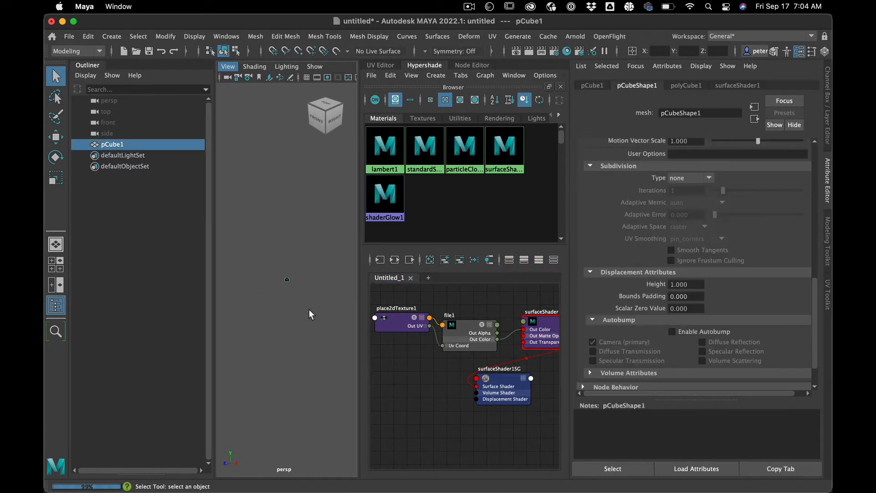
key(f)
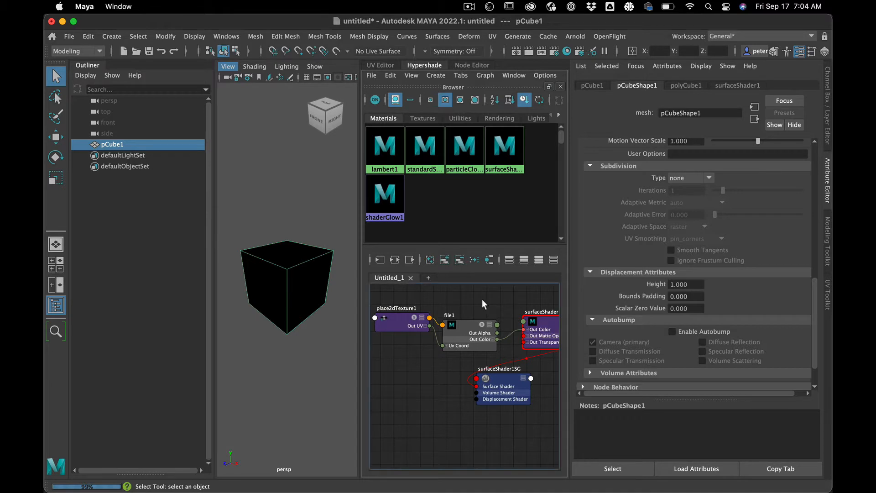
Step: Open the cube's UV layout in the UV Editor and enlarge the editor, hiding the Attribute Editor
click(381, 65)
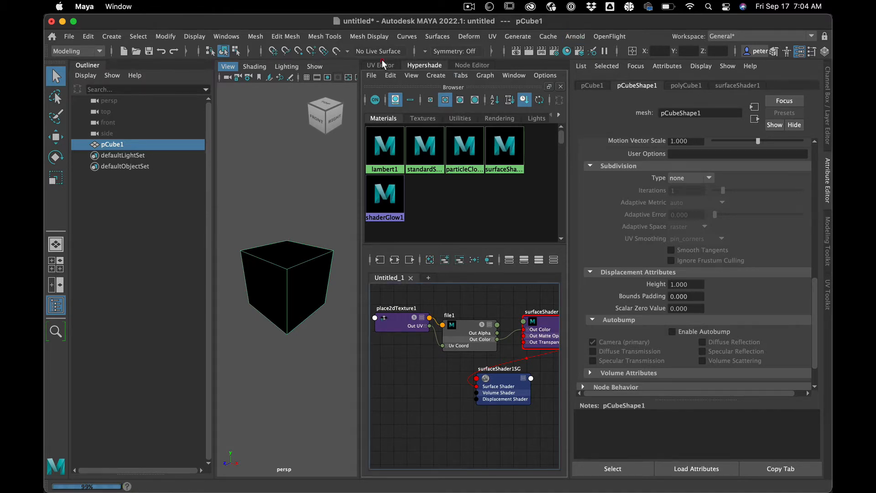
click(333, 254)
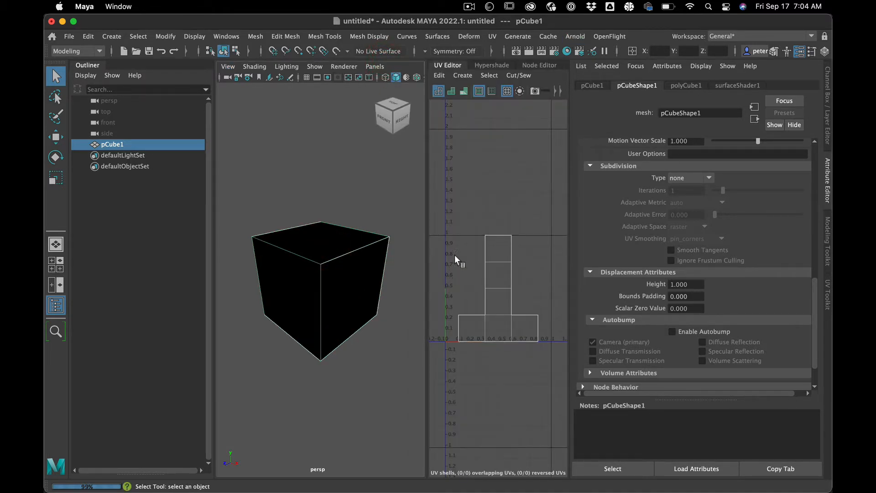
click(829, 177)
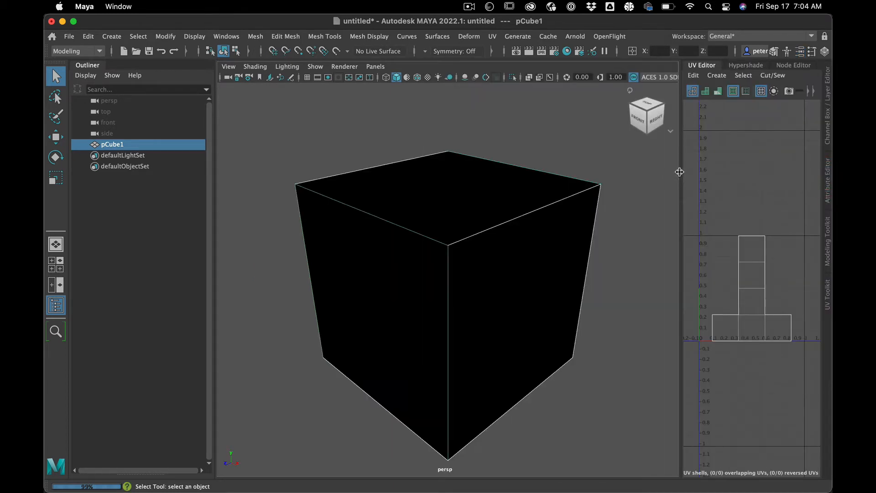
drag(608, 163, 503, 141)
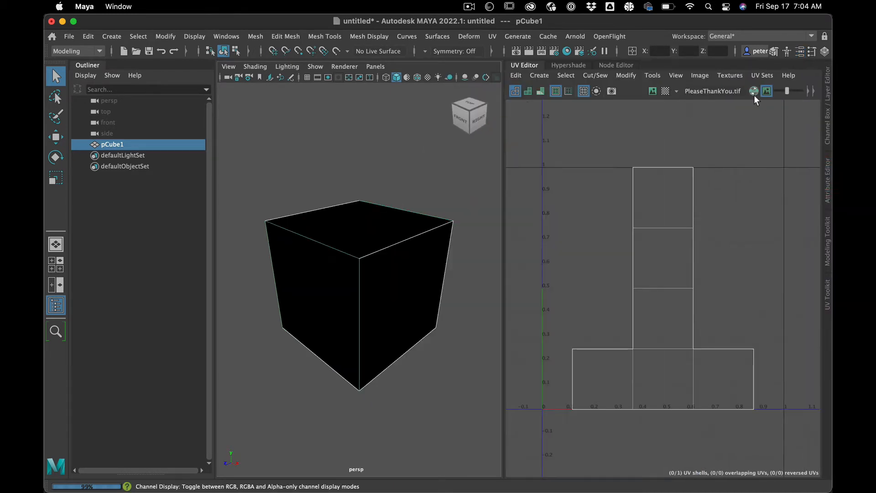
Step: Display the PleaseThankYou.tif image undimmed with its RGB channels behind the cube's UVs
click(754, 93)
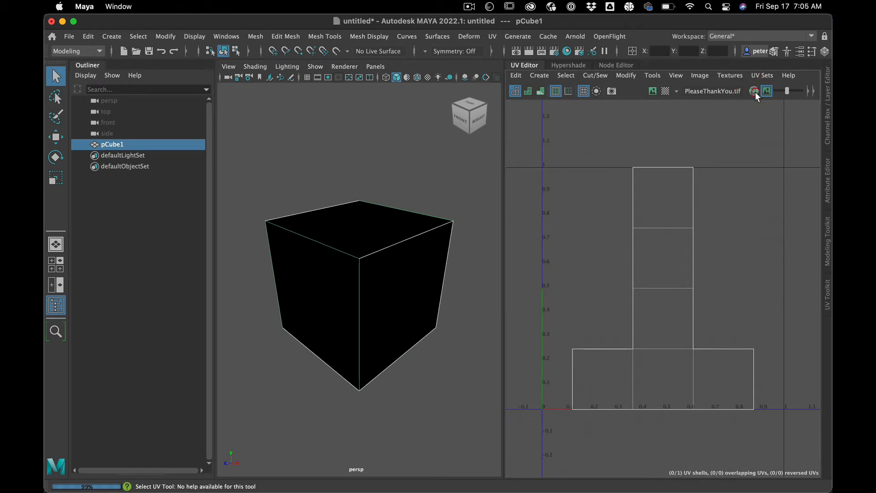
click(767, 91)
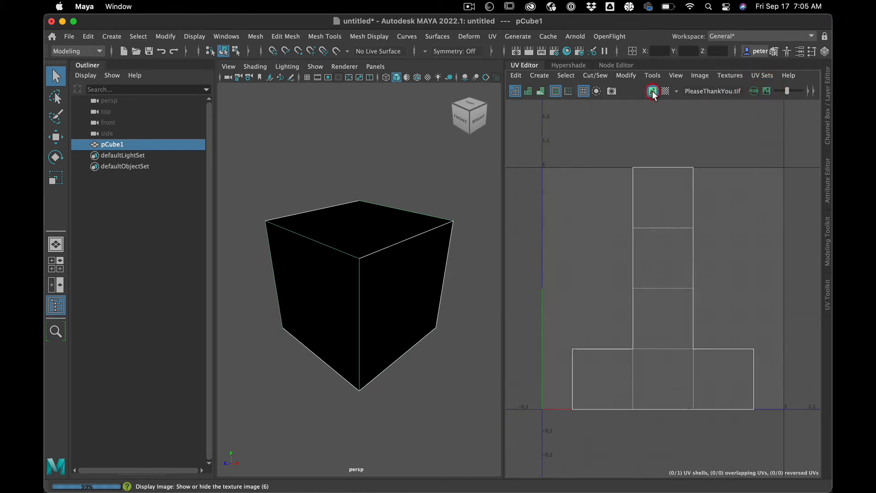
click(653, 91)
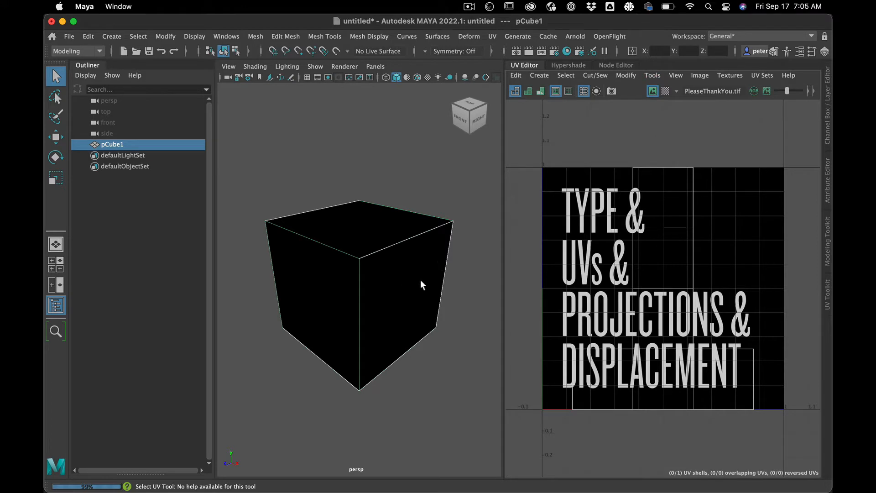
Step: Turn on Hardware Texturing in the perspective view to show the text image on the cube
mouse_move(428, 279)
alt+mouse_down()
mouse_move(381, 289)
mouse_move(419, 284)
alt+mouse_up()
click(252, 67)
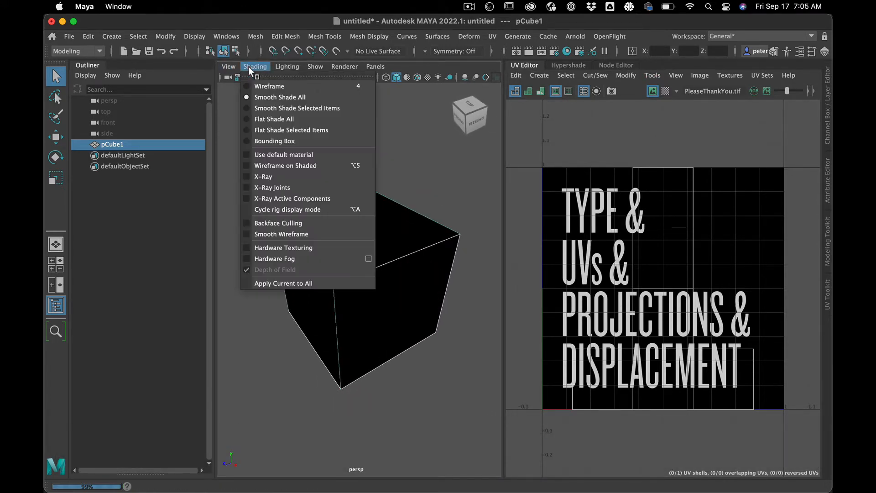
click(275, 248)
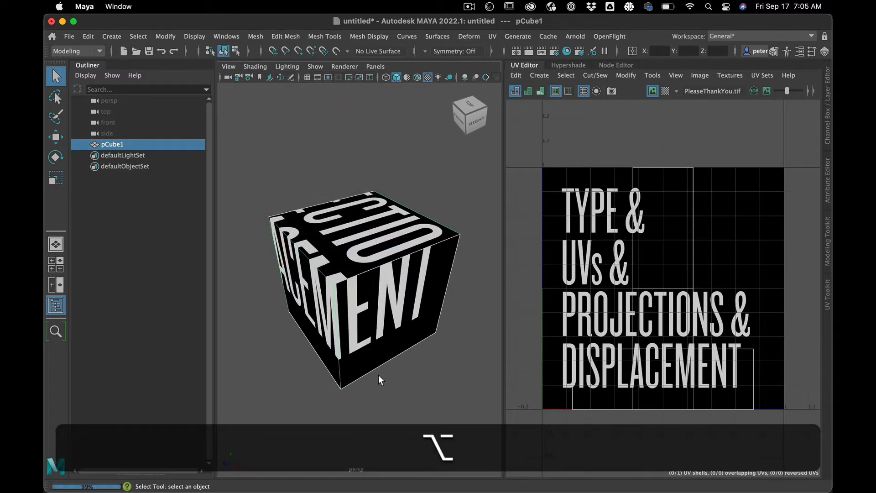
mouse_move(380, 380)
alt+mouse_down()
mouse_move(390, 364)
mouse_move(383, 383)
mouse_move(466, 367)
mouse_move(385, 378)
alt+mouse_up()
click(407, 374)
click(409, 308)
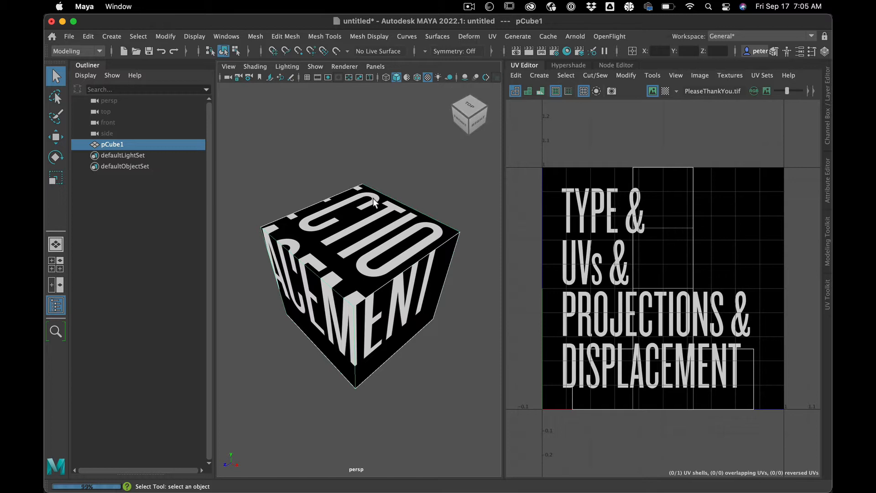
alt+drag(357, 218, 410, 234)
Step: Deselect the cube and cycle the viewport background colour to black
click(384, 167)
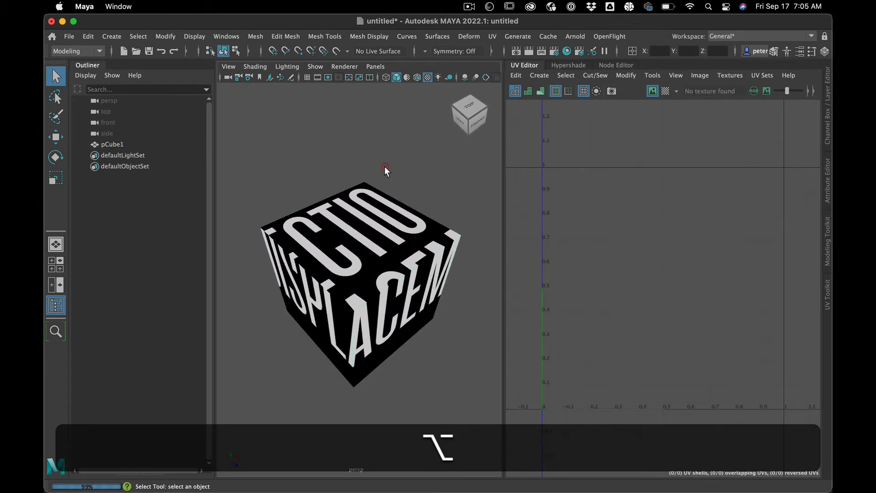
key(alt+b)
key(alt+b)
key(alt+b)
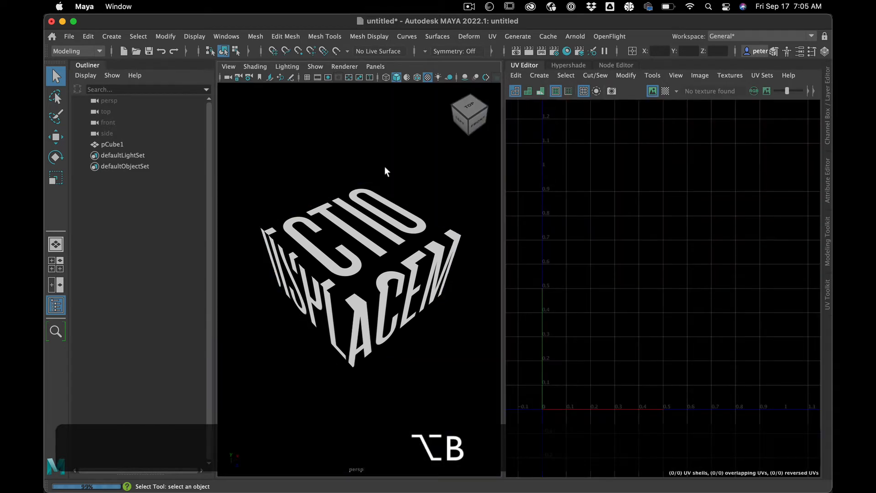
alt+drag(387, 174, 357, 214)
Step: Set the cube's Create UVs option to Normalization Off in its polyCube history
click(357, 215)
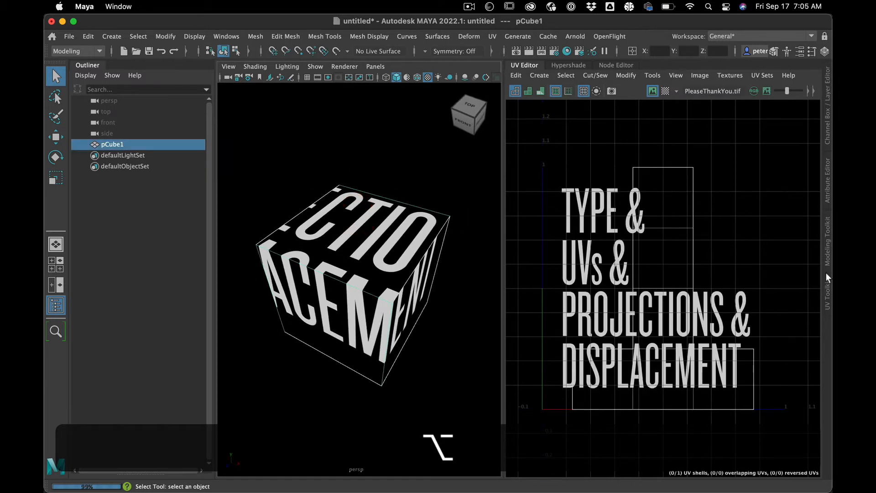
click(827, 166)
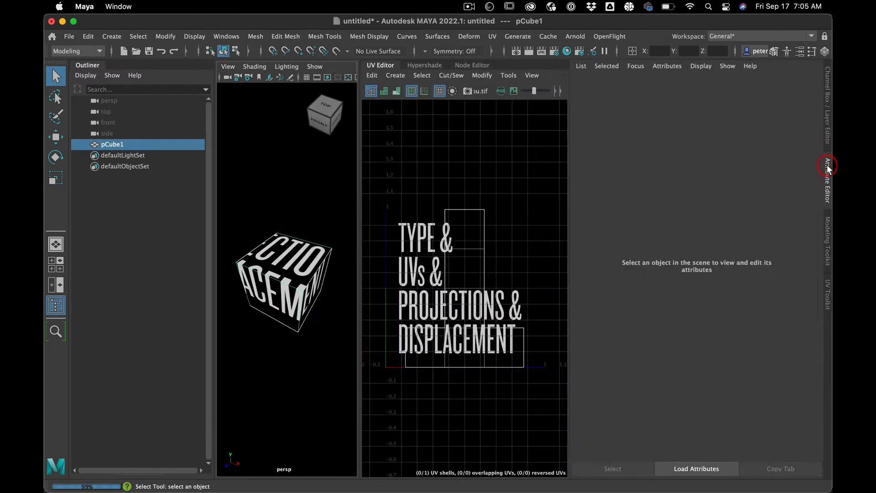
scroll(764, 220, up, 10)
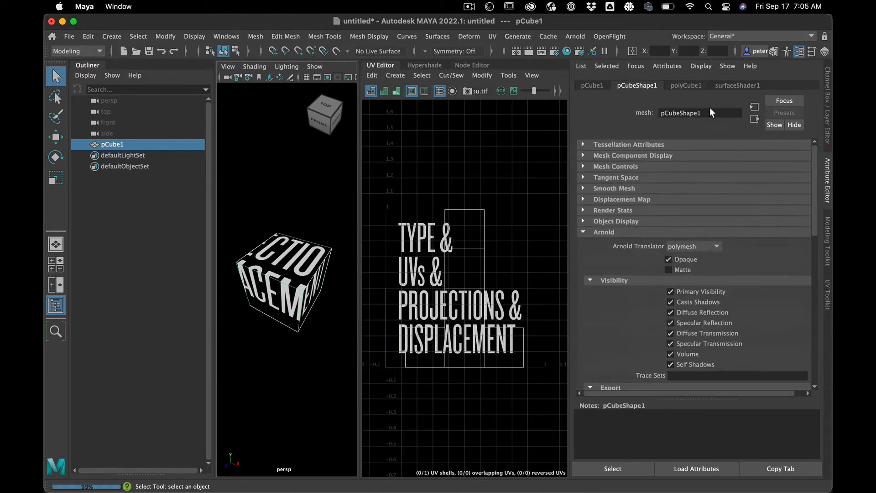
click(675, 85)
click(697, 230)
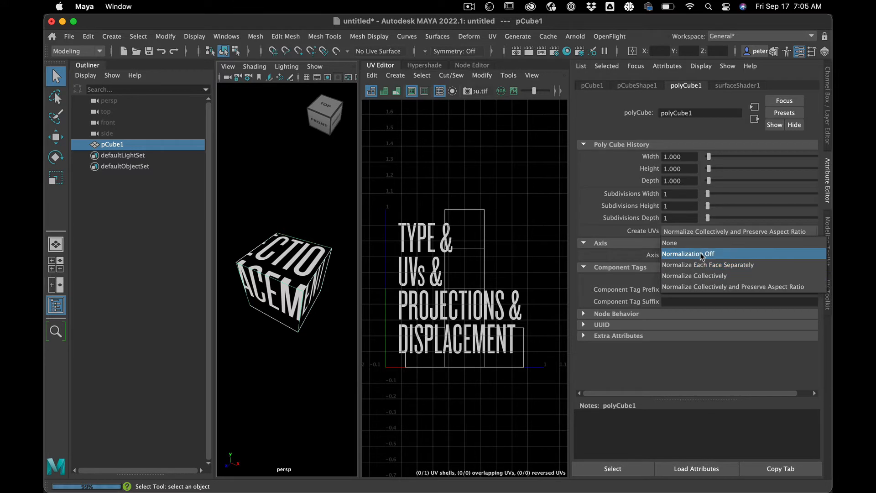
click(702, 254)
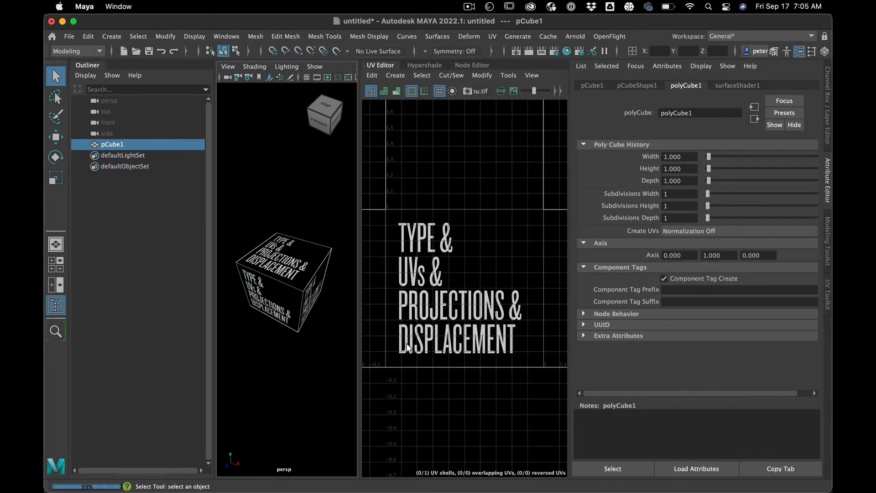
Step: Examine the cube's enlarged UV layout by selecting the edges around the textured 0–1 square and comparing them with the cube
mouse_move(289, 330)
alt+mouse_down()
mouse_move(271, 322)
mouse_move(287, 333)
alt+mouse_up()
click(426, 413)
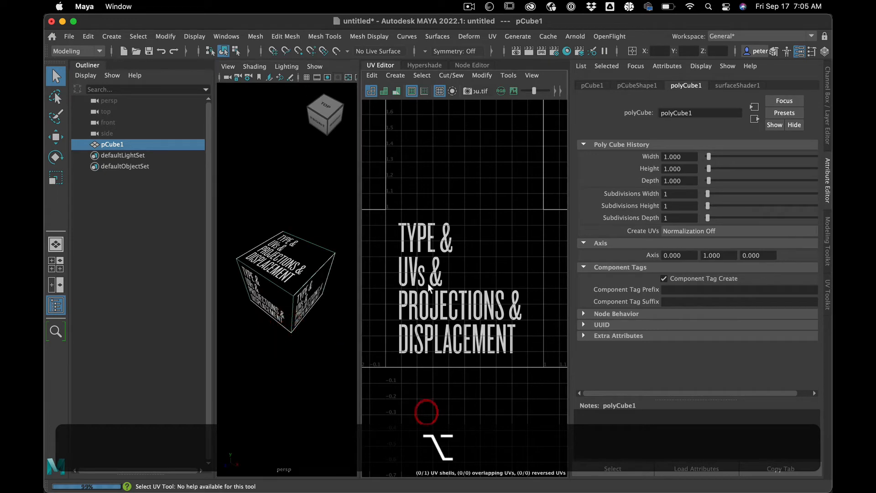
scroll(442, 256, down, 5)
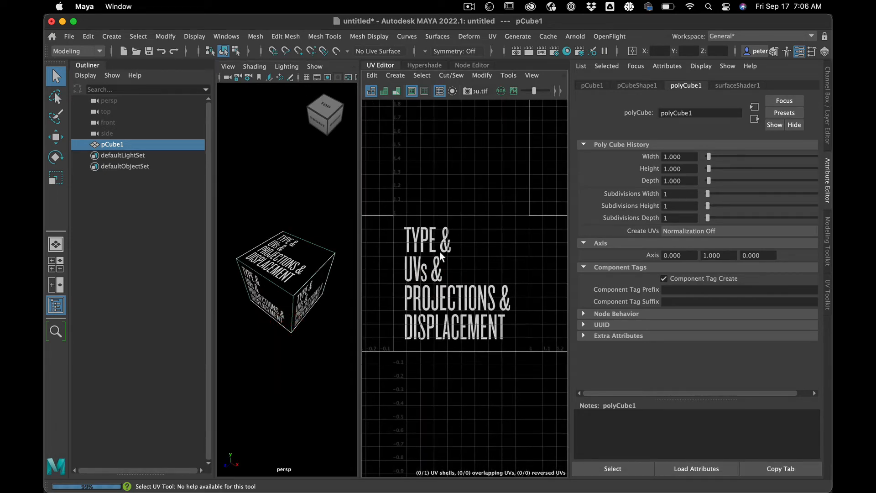
scroll(440, 252, down, 1)
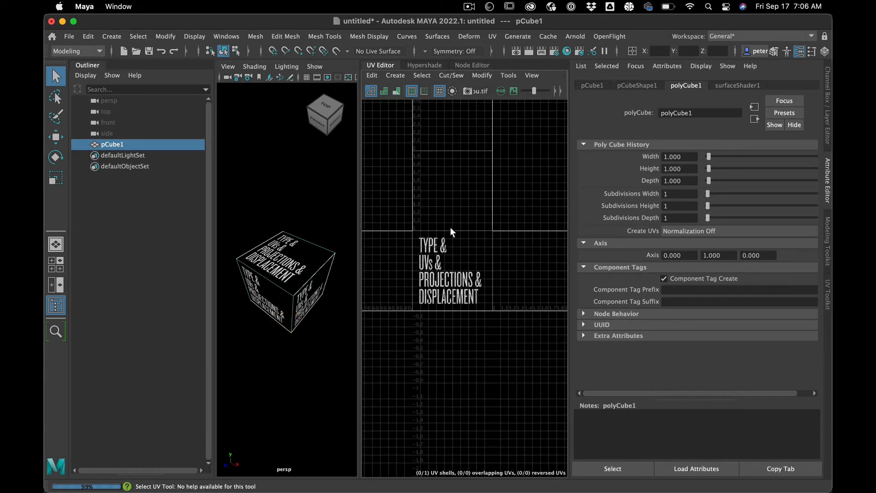
right_drag(450, 229, 448, 205)
click(450, 228)
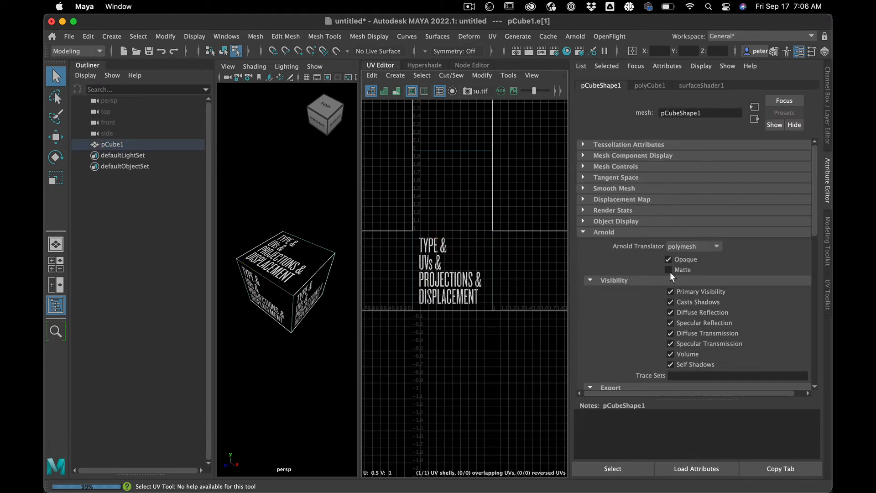
shift+click(506, 283)
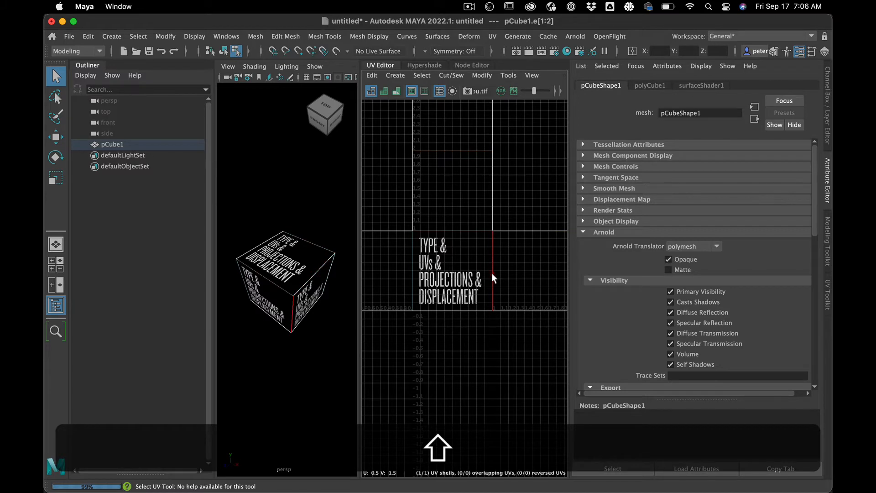
shift+click(492, 273)
shift+click(407, 273)
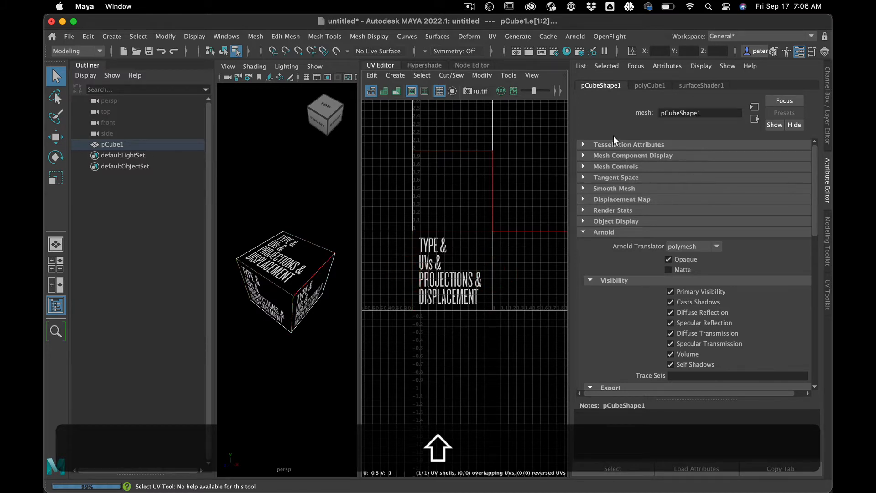
Step: Cut the cube's UVs along the selected edges around the 0–1 square and select the separated UV shell above it
click(828, 296)
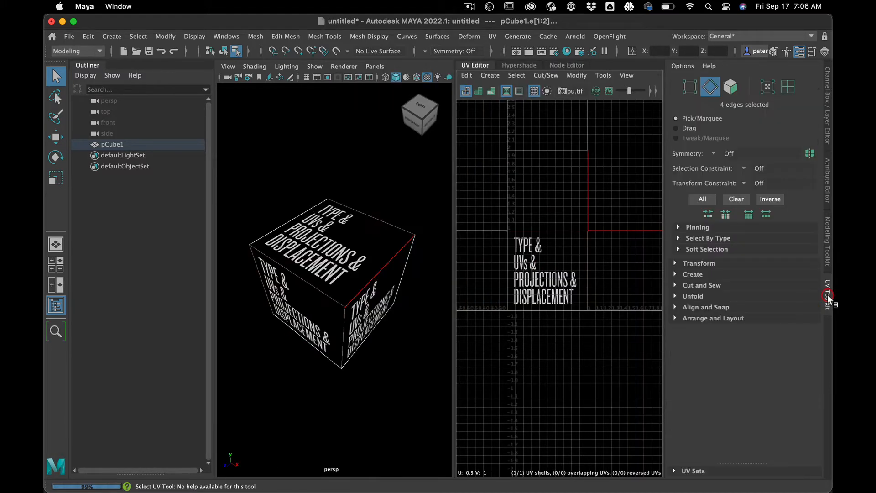
click(675, 284)
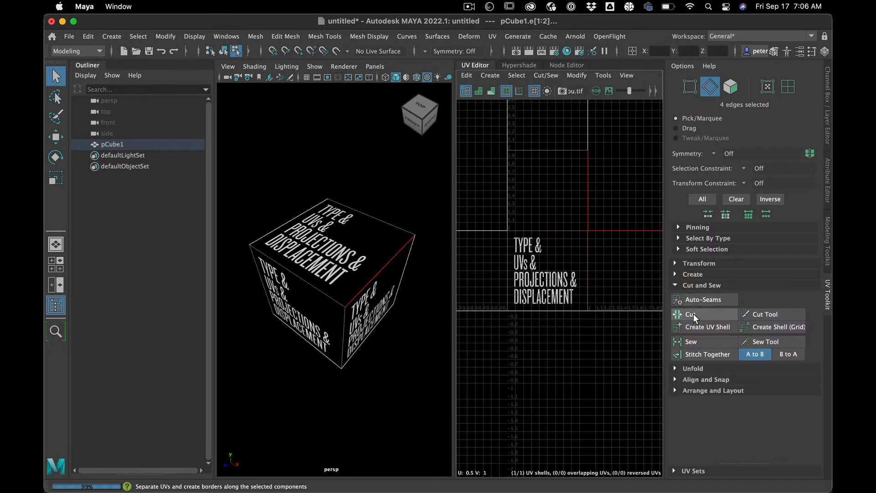
click(691, 314)
click(551, 345)
right_drag(553, 190, 524, 176)
click(525, 178)
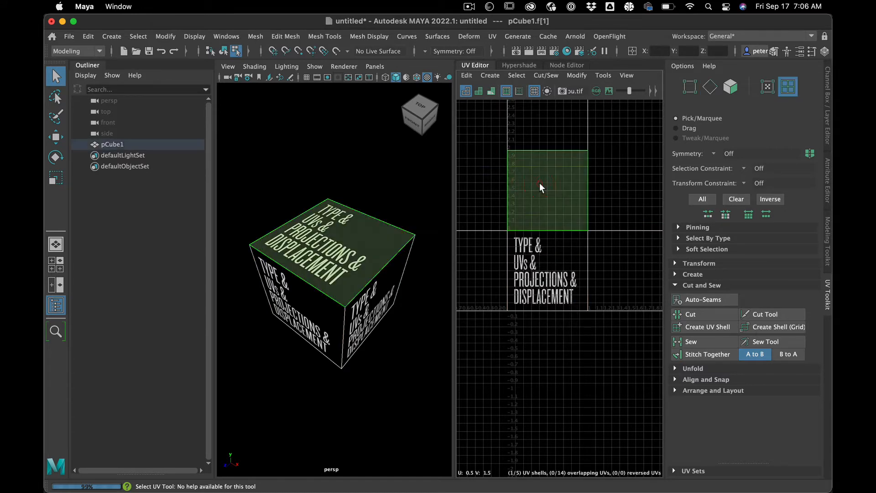
Step: Flip the UV shell of the cube's left visible side face in the U direction
click(279, 320)
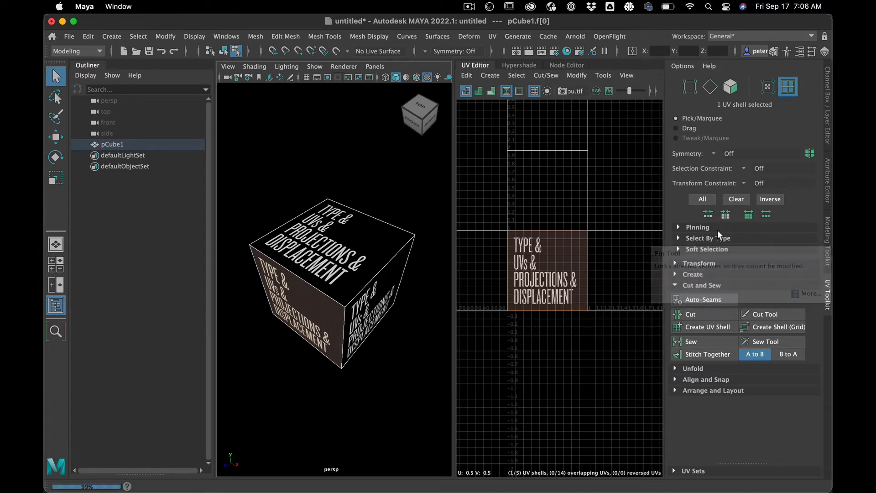
click(675, 263)
scroll(767, 297, down, 10)
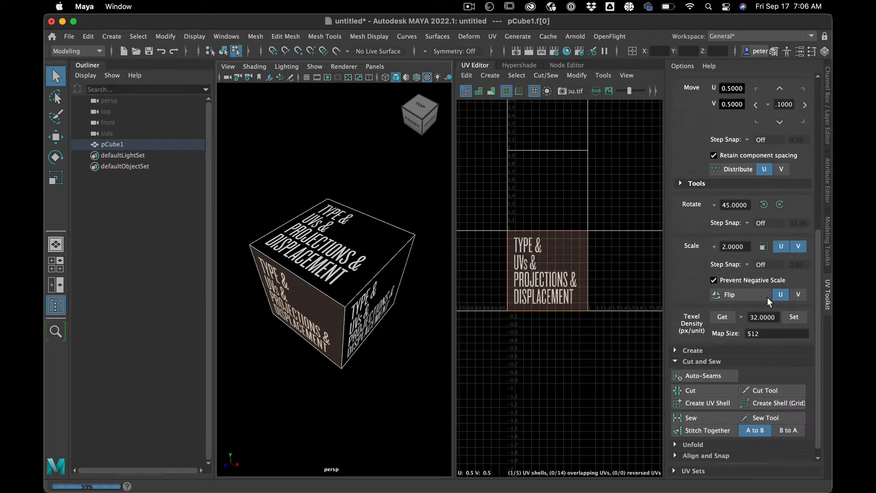
click(753, 295)
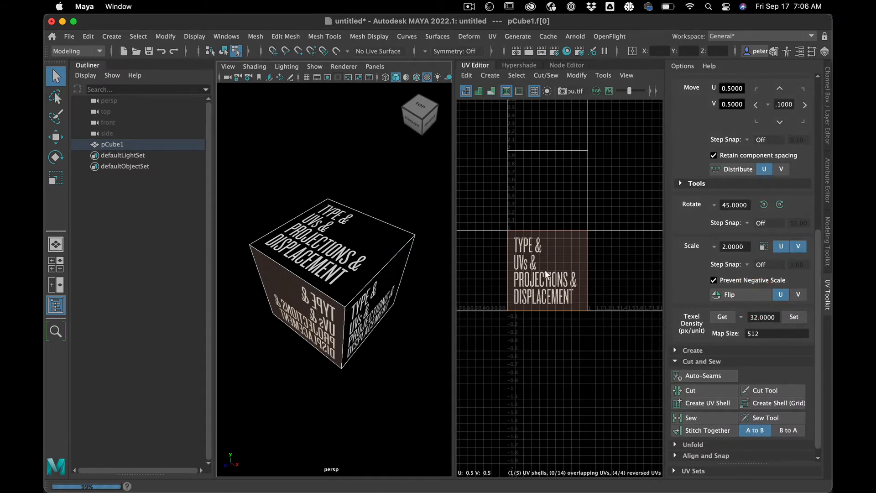
Step: Rotate the top face's UV shell in 45-degree increments until its text lines up with the right visible side face
click(372, 247)
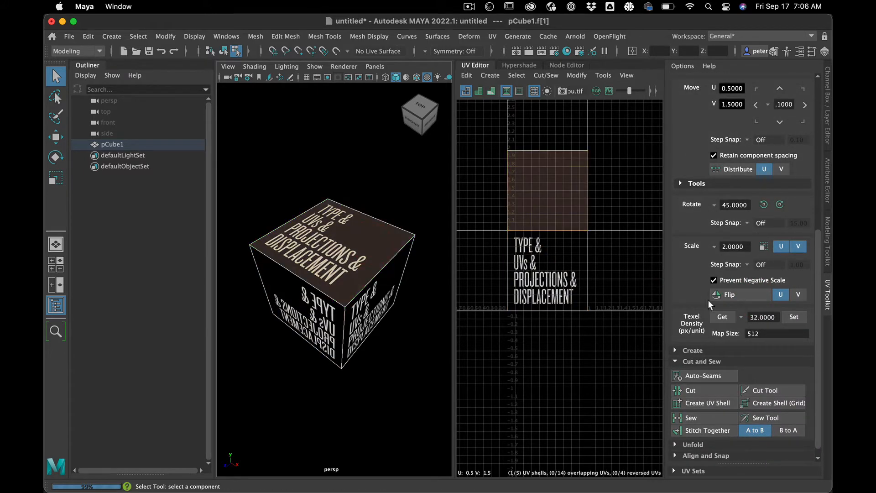
click(764, 205)
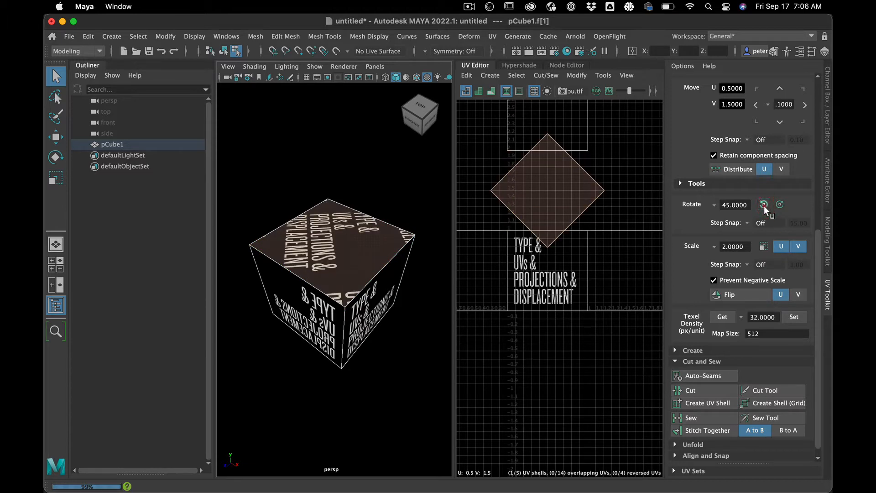
click(764, 205)
click(783, 204)
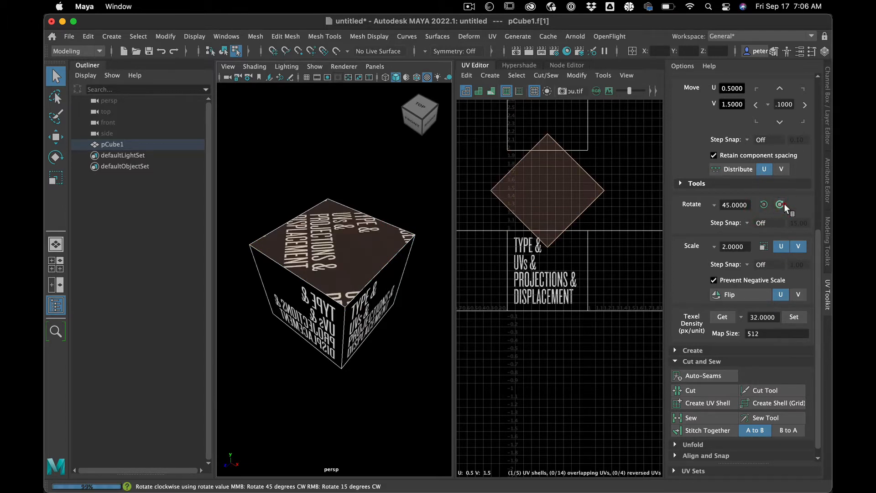
click(784, 204)
click(785, 204)
click(784, 204)
click(785, 204)
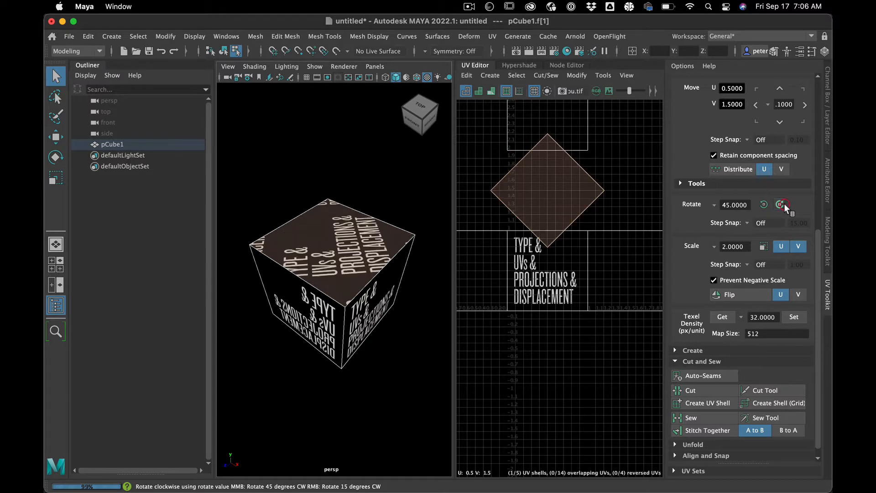
click(763, 204)
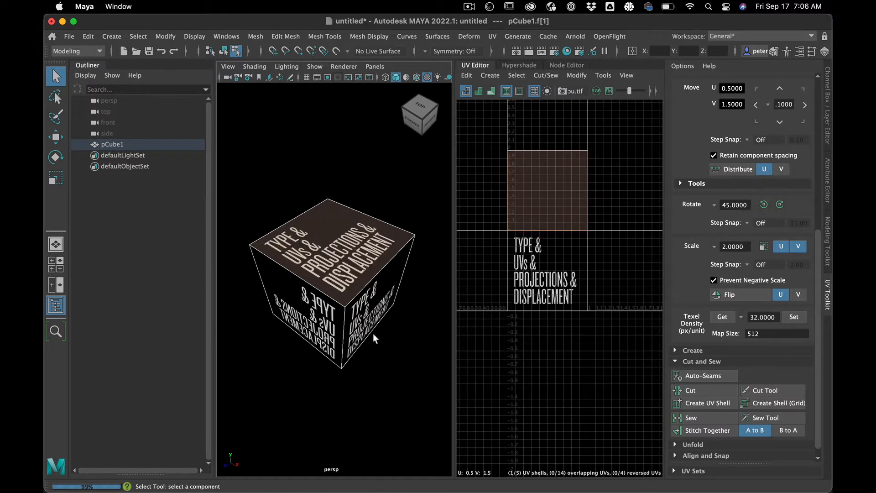
Step: Examine the text orientation on the cube's faces from several angles, comparing the cube and its UV layout when selected and deselected
click(385, 378)
mouse_move(378, 365)
alt+mouse_down()
mouse_move(381, 346)
mouse_move(369, 360)
mouse_move(383, 367)
alt+mouse_up()
click(382, 368)
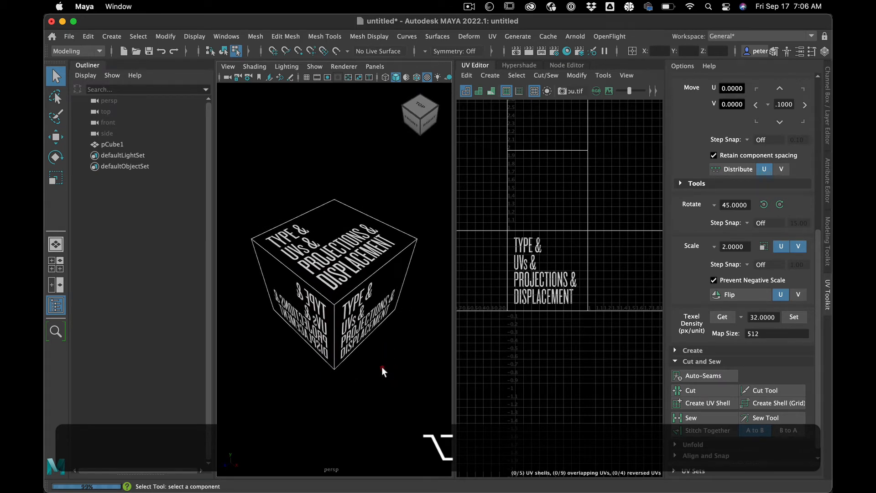
click(382, 367)
click(330, 395)
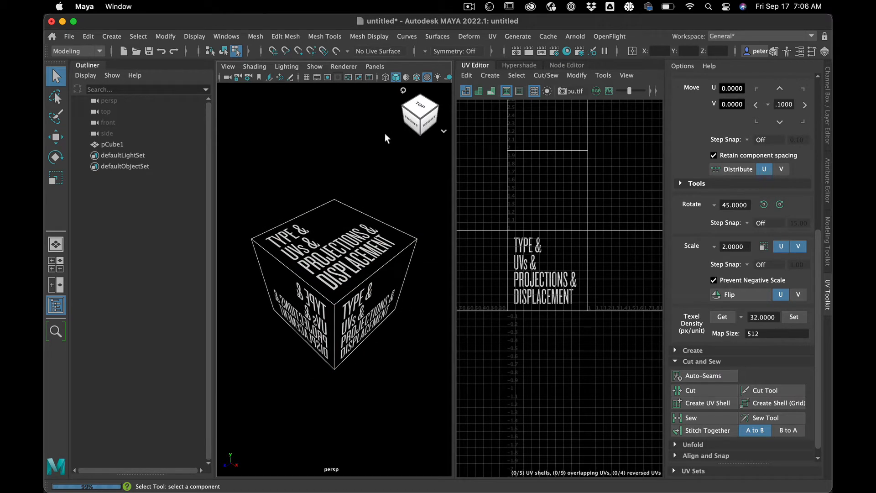
click(351, 160)
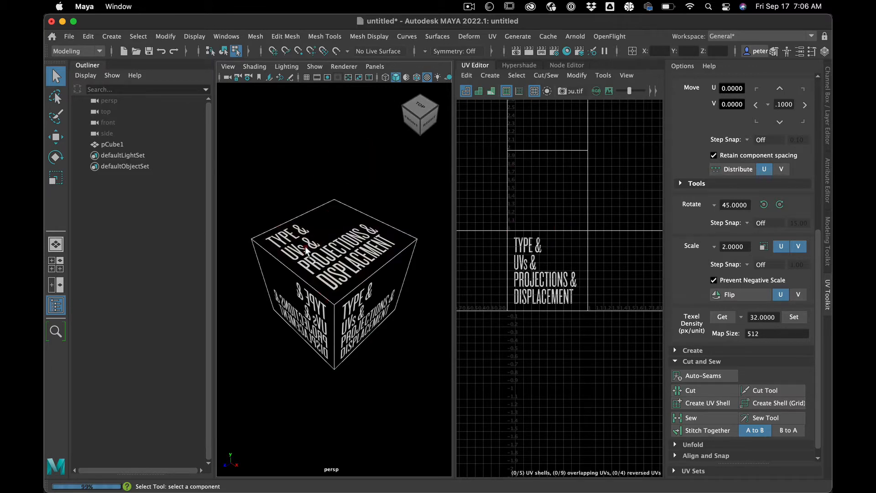
right_drag(306, 179, 352, 171)
alt+drag(344, 172, 308, 182)
click(325, 251)
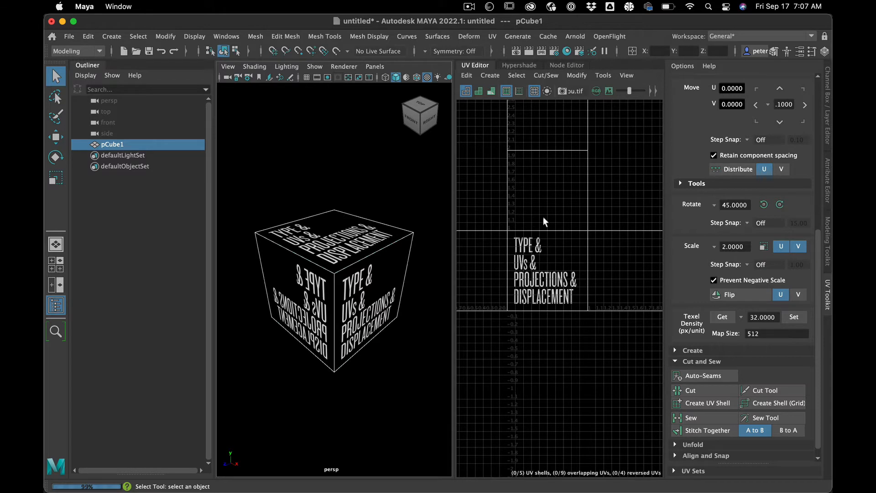
click(546, 338)
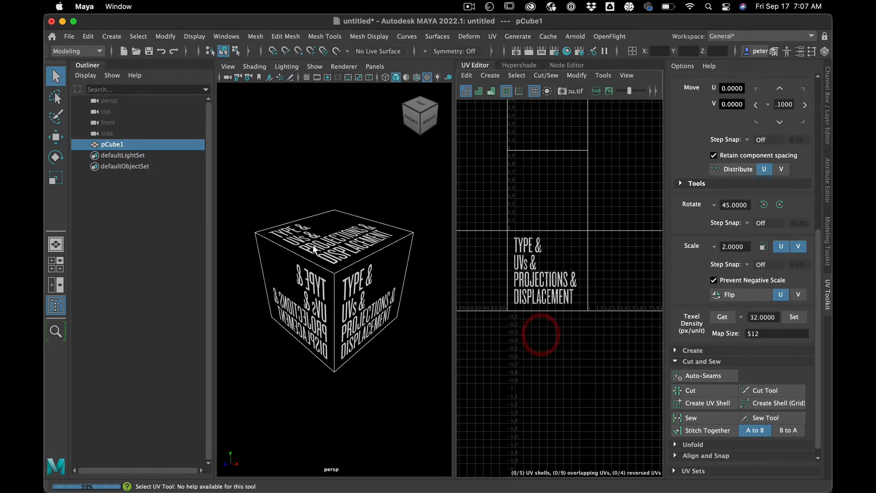
click(283, 174)
click(340, 255)
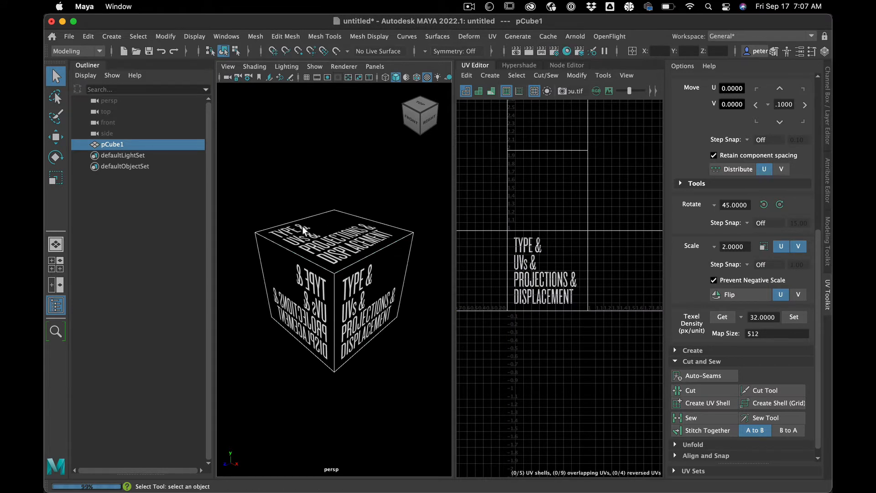
click(330, 185)
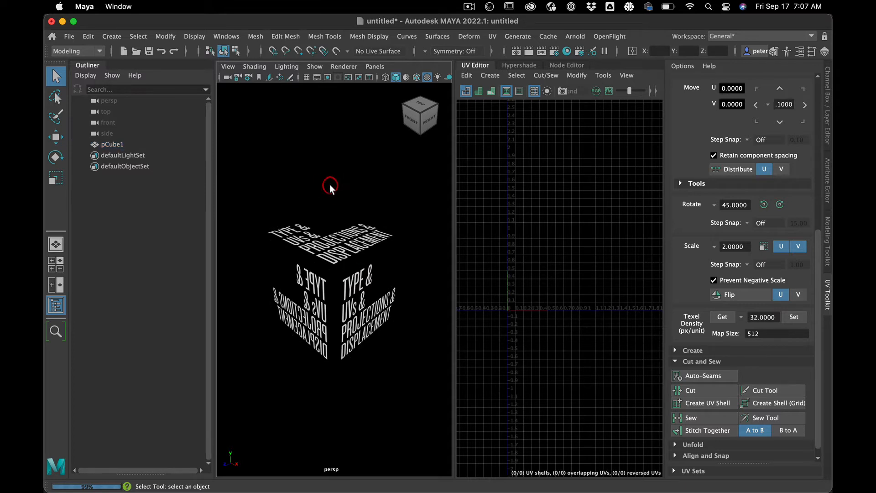
Step: Delete the textured cube and create a polygon plane in its place
click(302, 239)
mouse_move(315, 240)
alt+mouse_down()
mouse_move(300, 242)
mouse_move(317, 247)
alt+mouse_up()
key(alt+BackSpace)
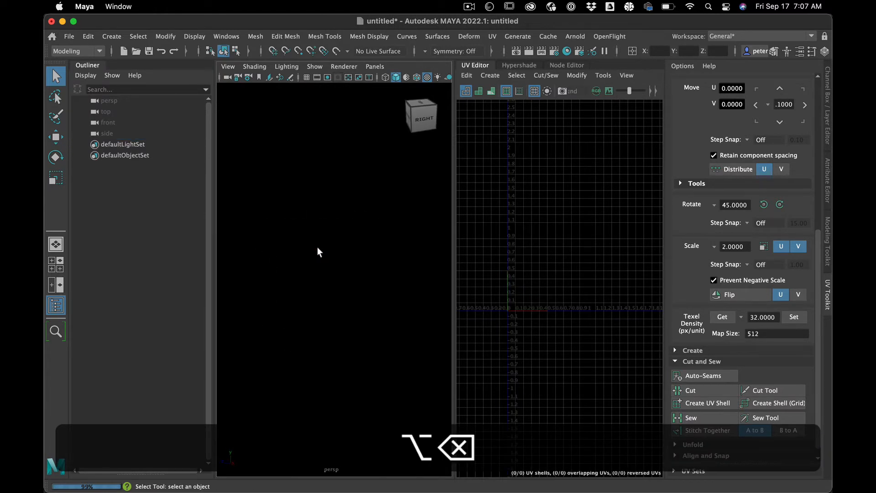
click(111, 36)
mouse_move(151, 77)
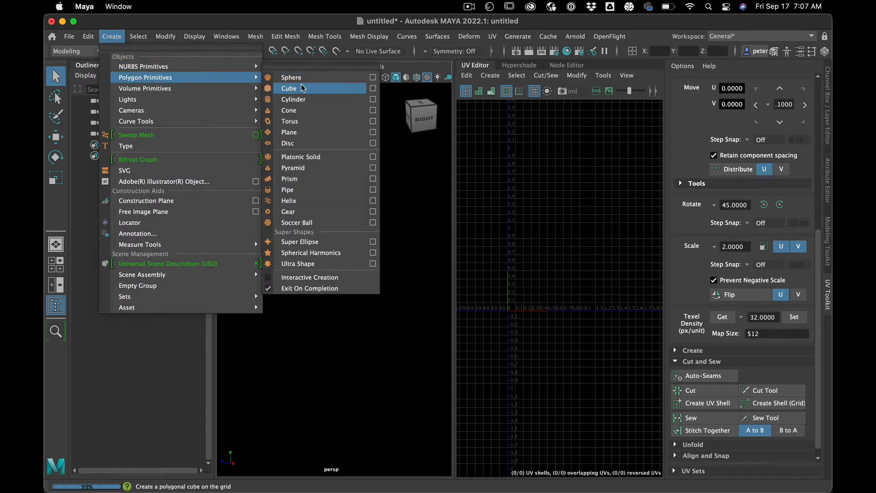
click(310, 133)
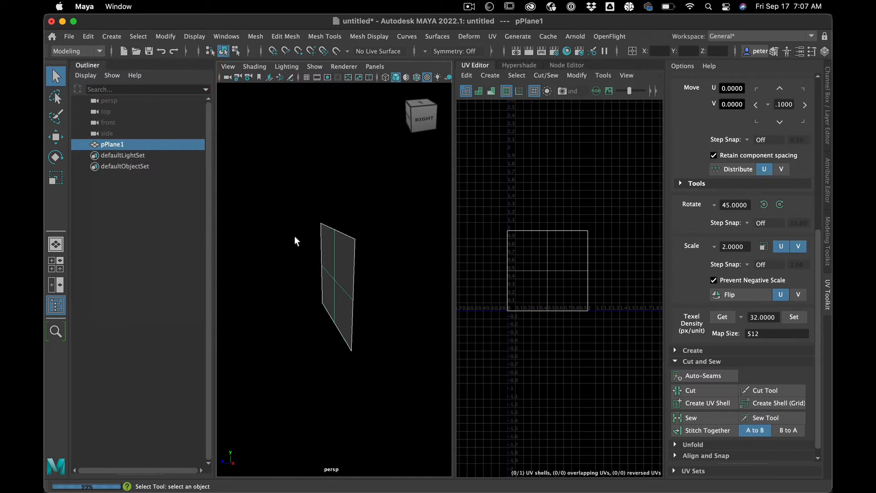
Step: Duplicate the persp camera and rename the copy shotCAM
click(135, 102)
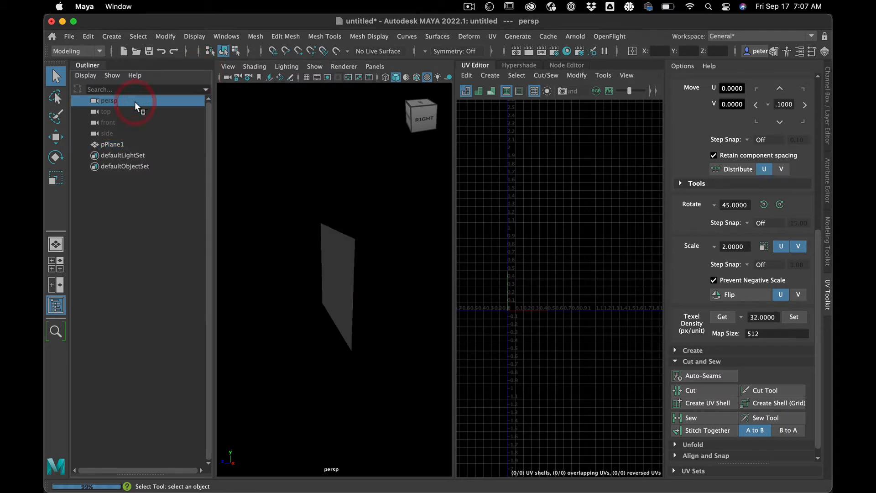
key(super+d)
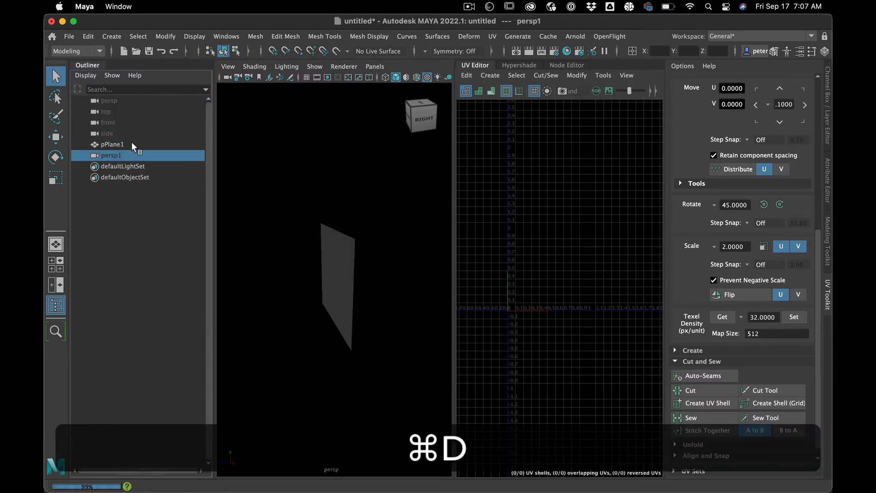
double_click(122, 154)
text(shot)
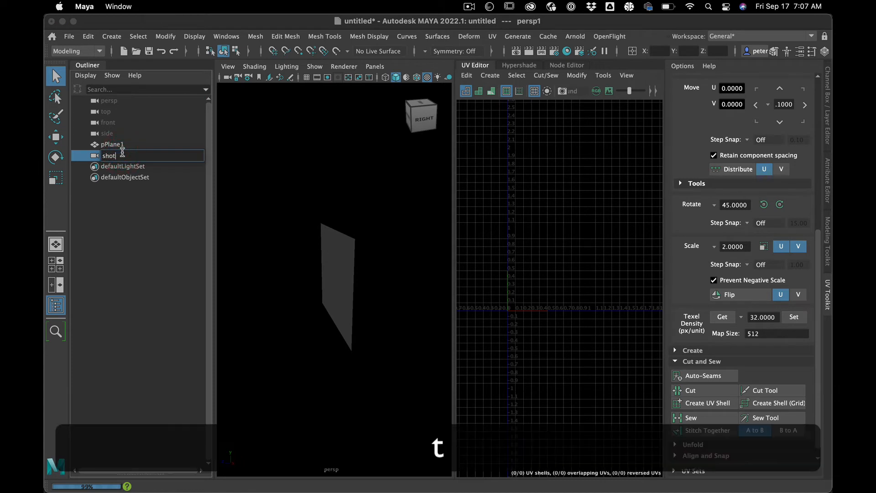
text(CAM)
key(Return)
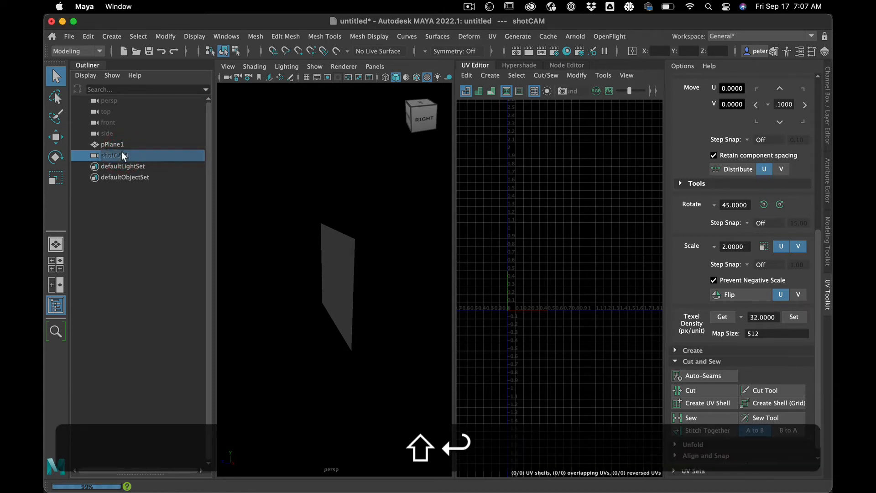
Step: Select pPlane1 and show its polyPlane1 history attributes
click(121, 145)
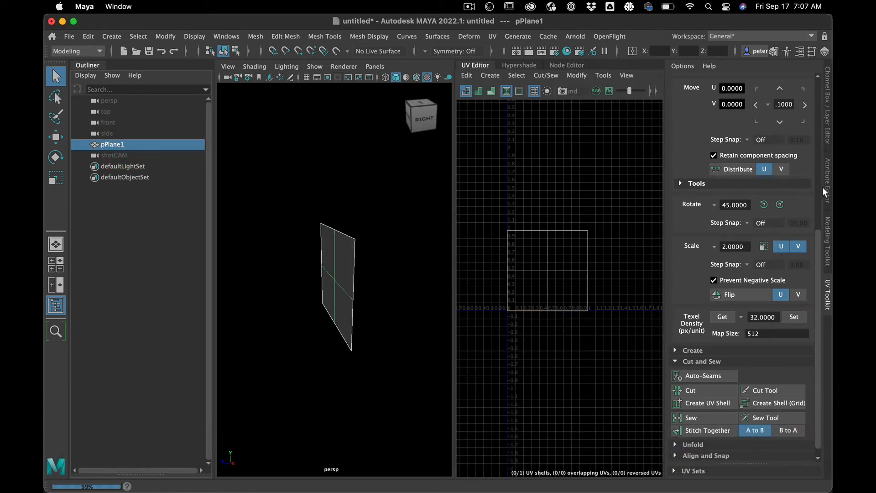
click(825, 165)
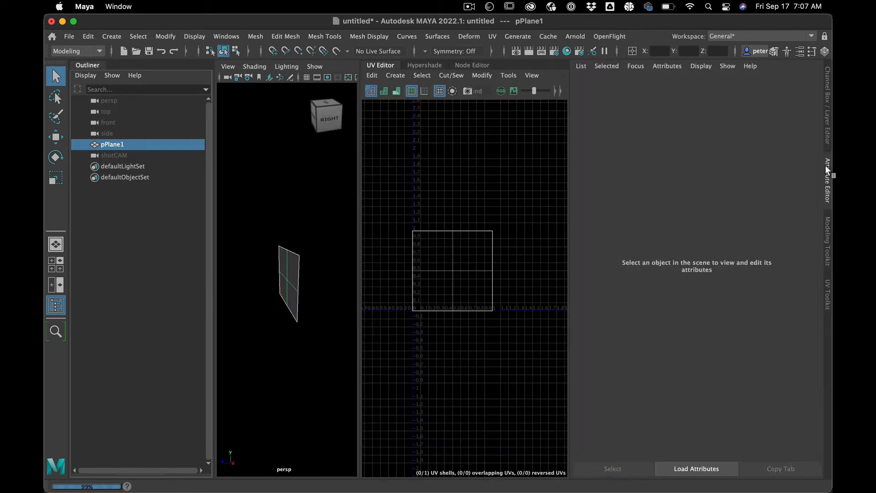
click(696, 86)
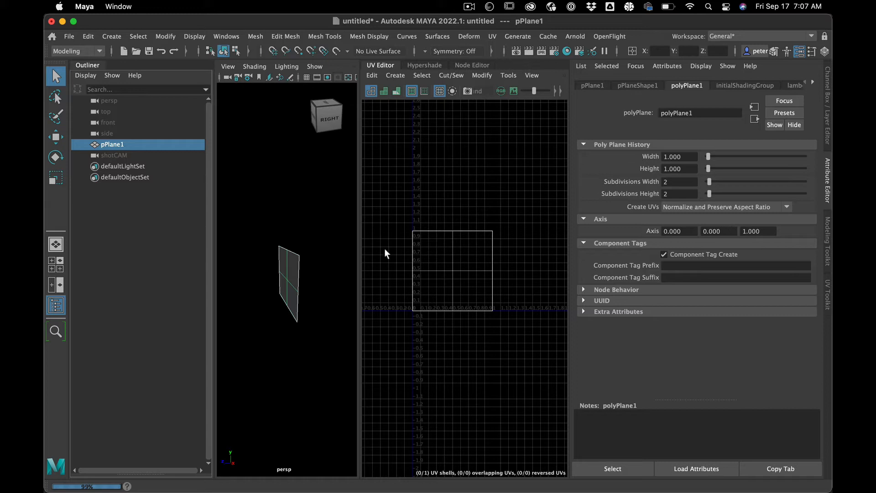
Step: Assign the existing surfaceShader1 material to the plane and compare the mapped text with the plane's UV layout, leaving the plane deselected
alt+drag(329, 259, 313, 281)
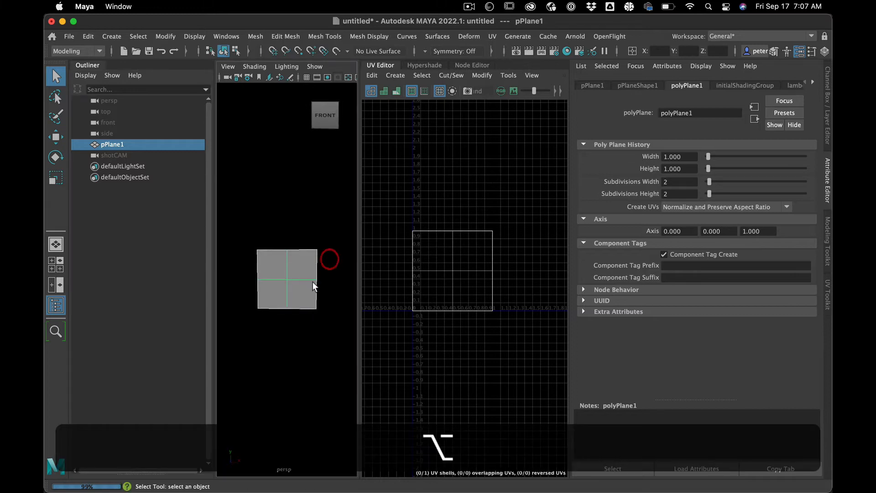
click(301, 354)
click(290, 274)
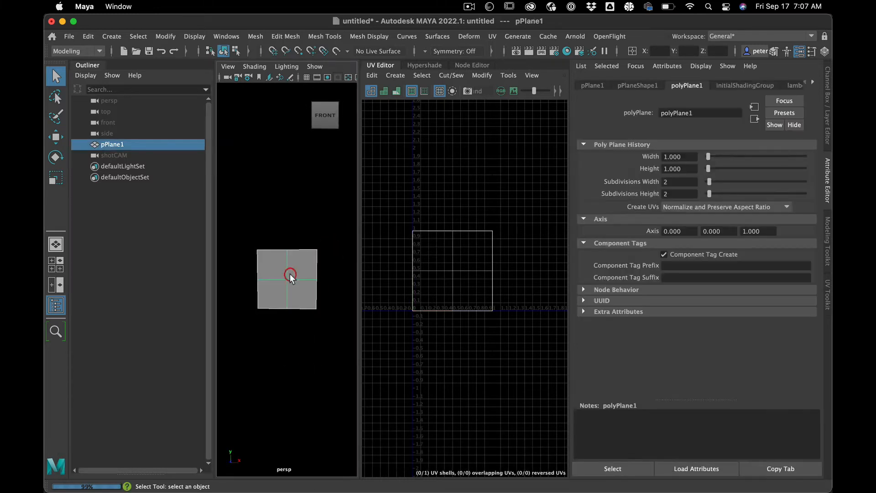
right_drag(290, 273, 384, 469)
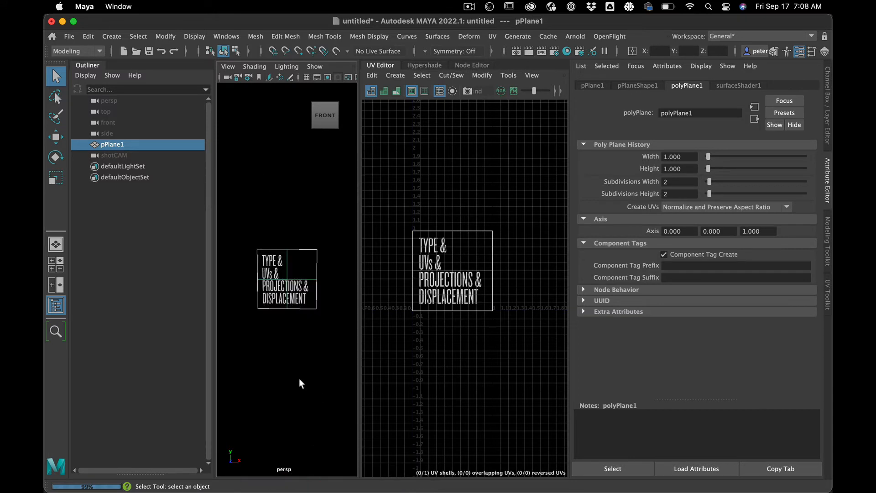
click(300, 381)
click(298, 280)
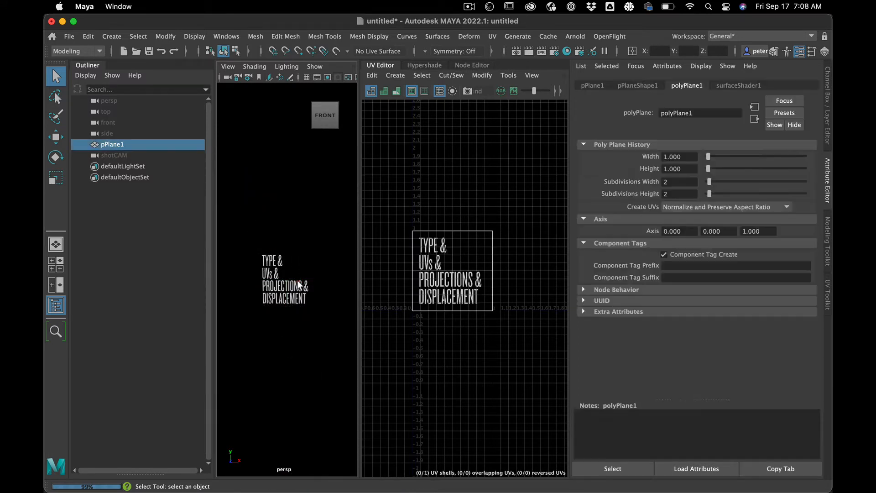
click(273, 212)
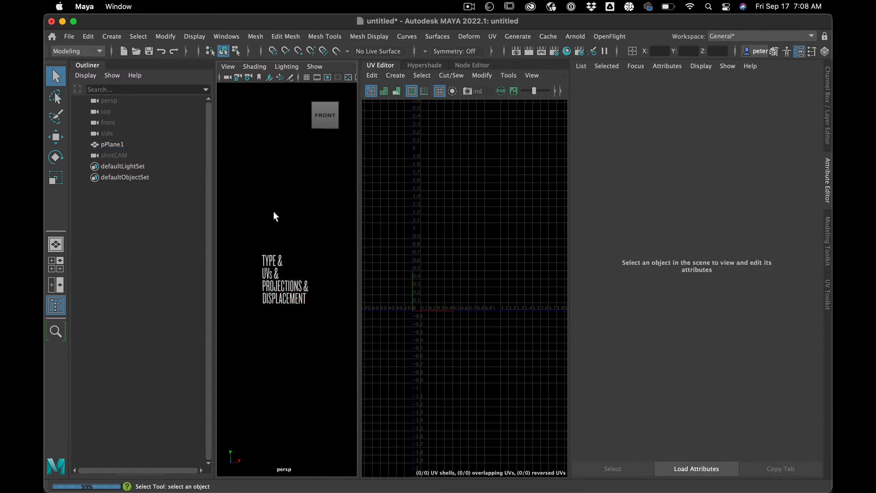
click(266, 252)
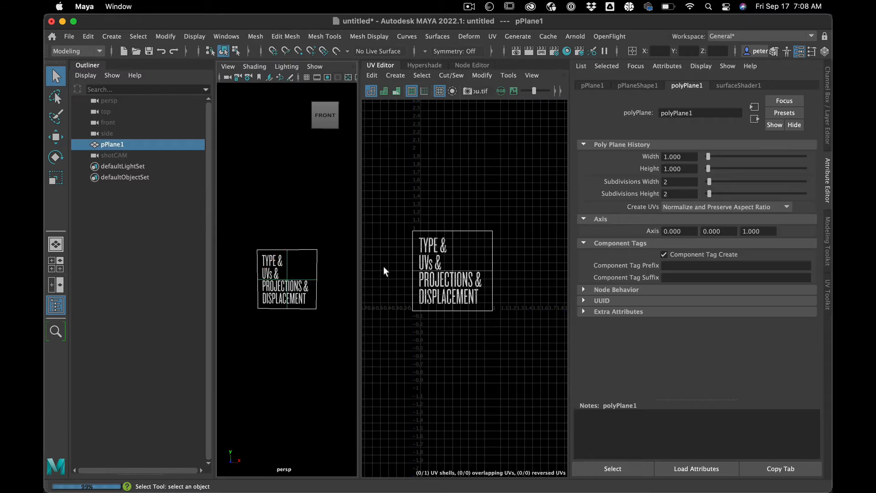
click(296, 188)
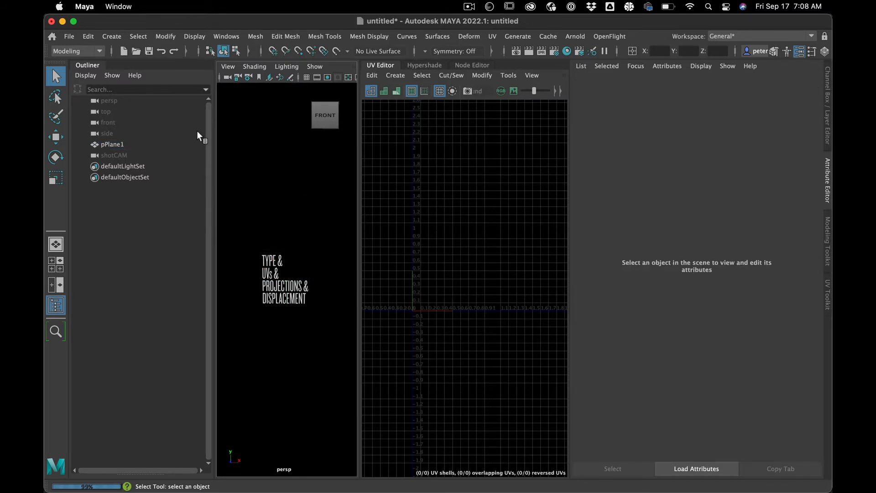
Step: Bring up the Hypershade and create a file texture of the projection type in the node graph
click(567, 52)
click(375, 362)
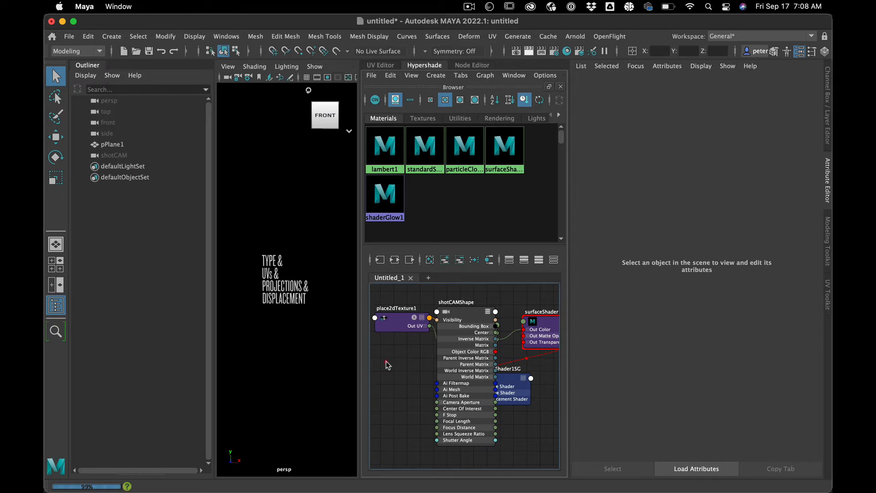
key(Tab)
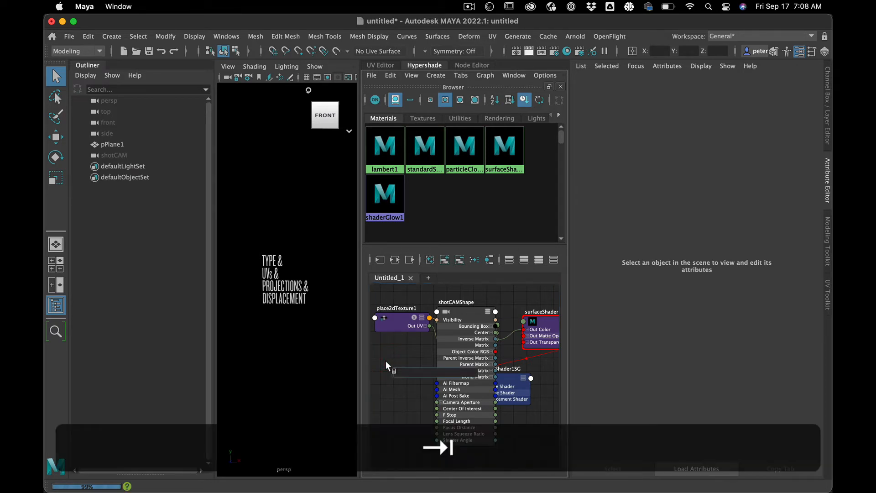
text(file)
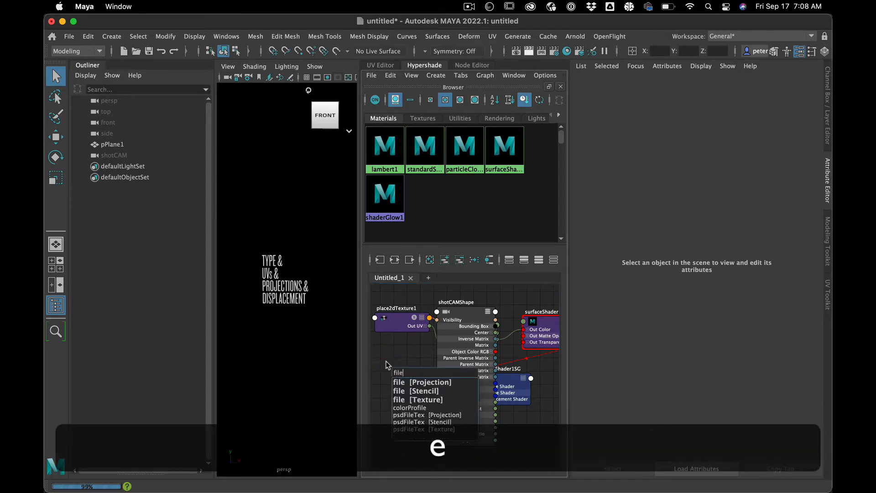
click(418, 384)
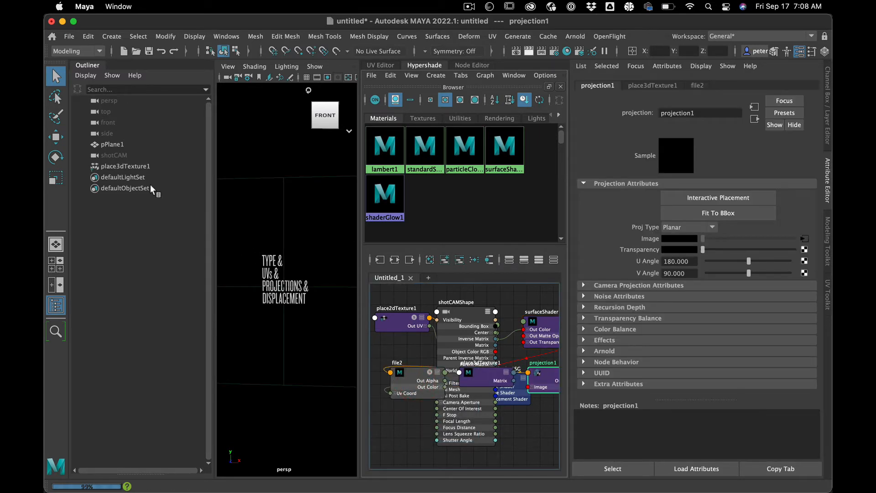
Step: Select place3dTexture1 and examine how its placement grid sits around the plane
click(131, 166)
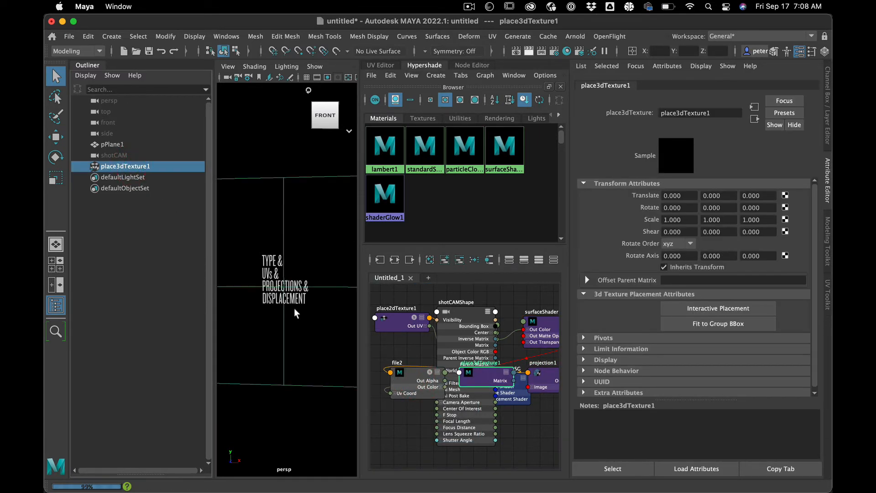
scroll(294, 308, down, 5)
mouse_move(294, 308)
alt+mouse_down()
mouse_move(274, 331)
mouse_move(293, 308)
mouse_move(285, 313)
mouse_move(292, 320)
alt+mouse_up()
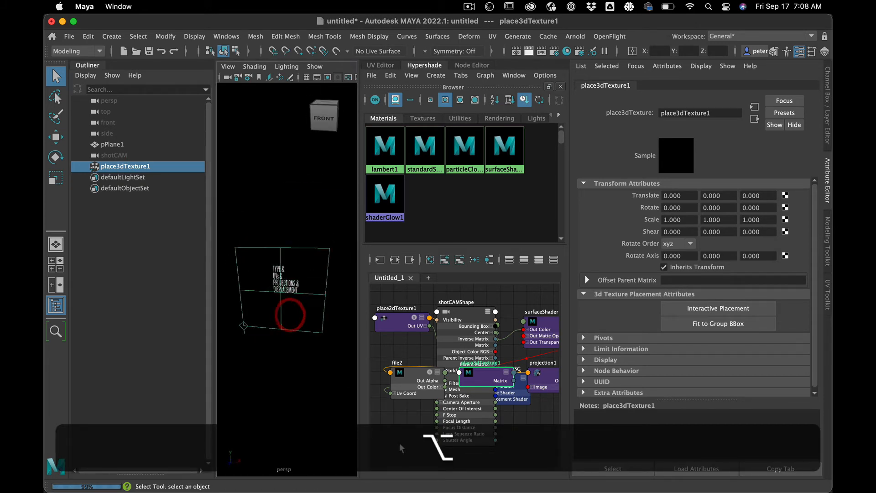
Step: Enlarge the Hypershade, move file2 and projection1 clear of the other nodes, and graph the input and output connections of projection1
drag(404, 376, 344, 398)
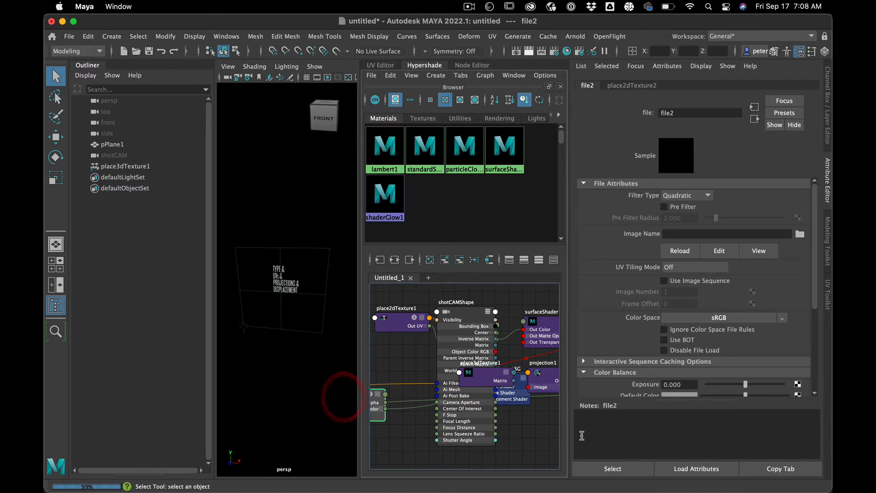
click(827, 199)
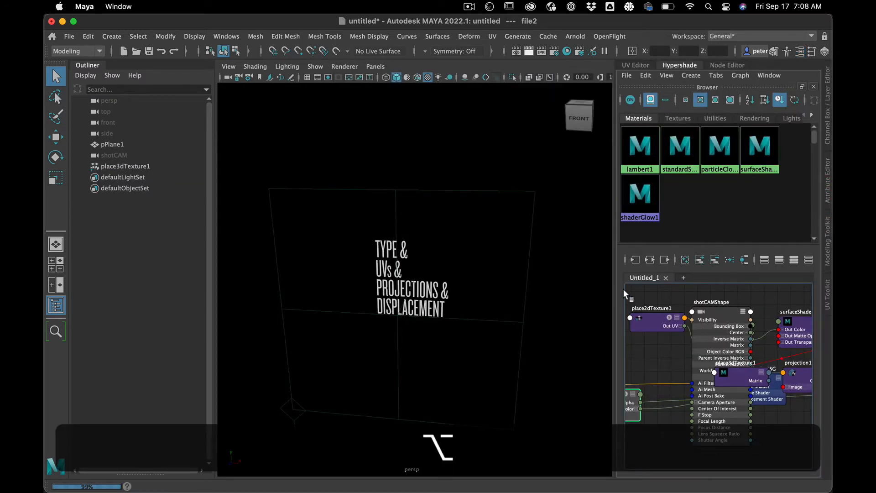
drag(613, 287, 483, 276)
drag(695, 377, 708, 443)
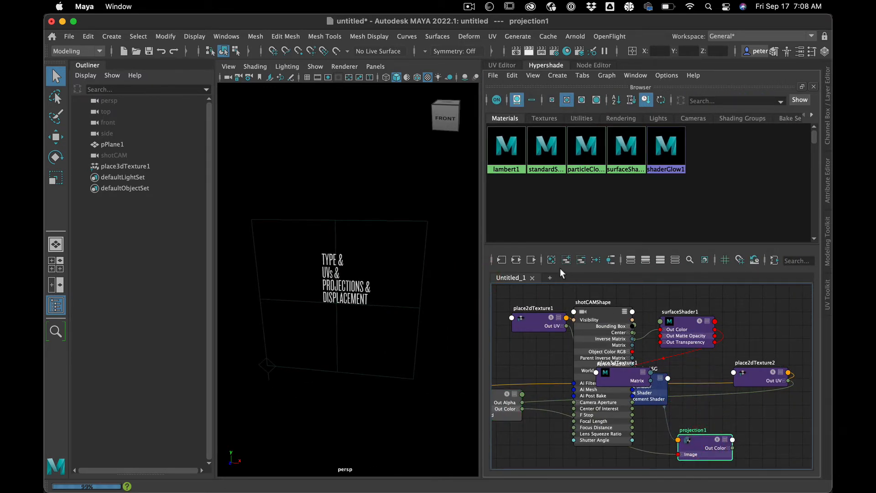
click(517, 259)
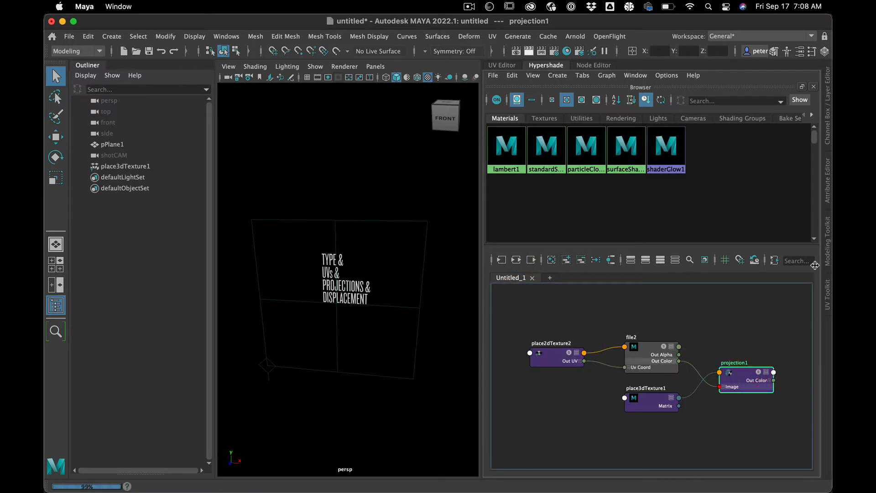
Step: Show the surfaceShader1 attributes and connect the projection1 node to its Out Color
click(620, 168)
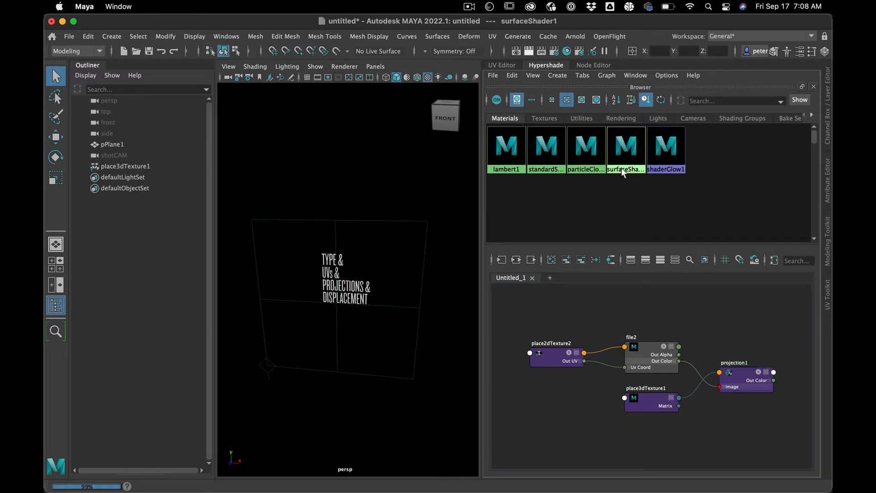
click(827, 176)
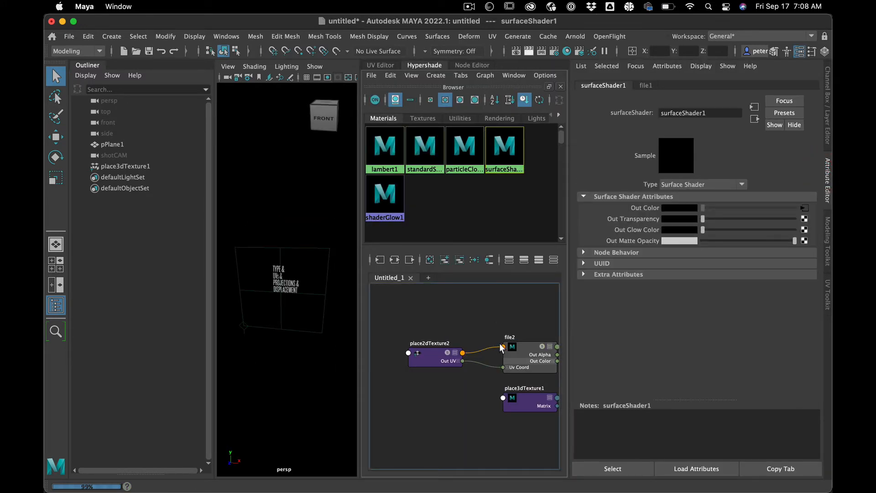
scroll(501, 346, down, 3)
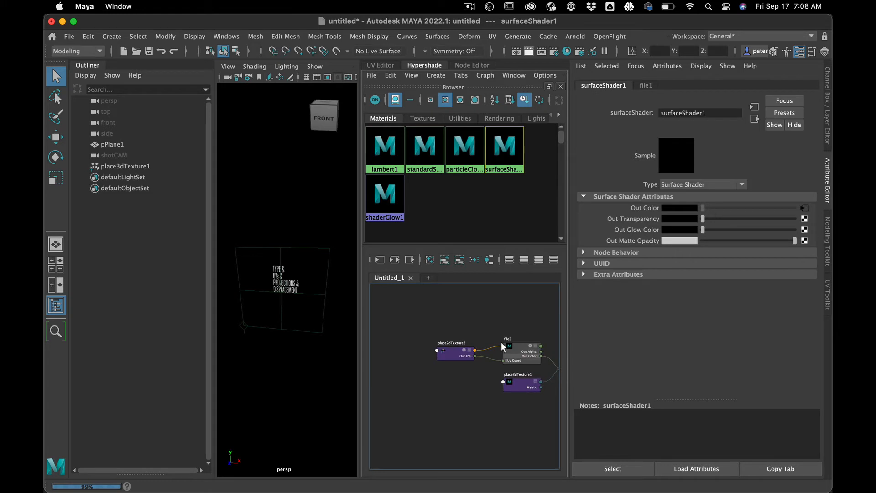
click(502, 344)
alt+middle_drag(485, 314, 397, 314)
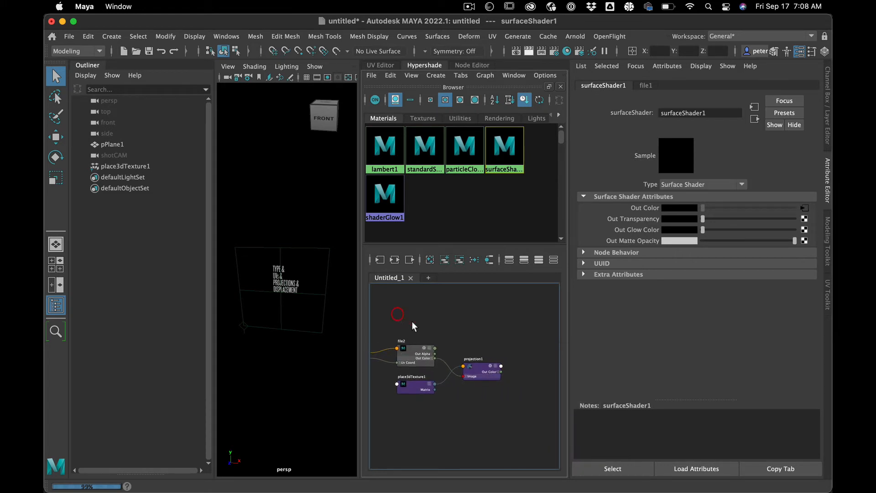
middle_drag(472, 368, 636, 207)
Step: Load PleaseThankYou.tif from the project's sourceimages folder as the image of the file2 node
click(434, 354)
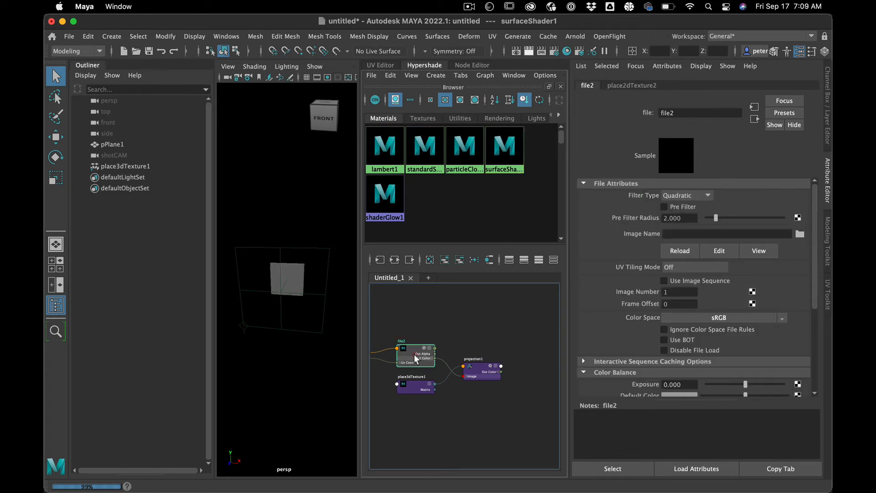
click(800, 235)
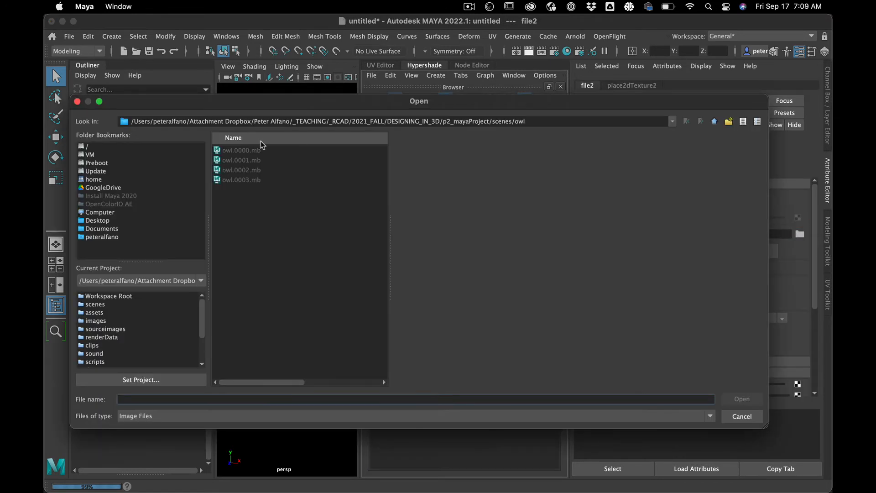
click(117, 337)
click(110, 328)
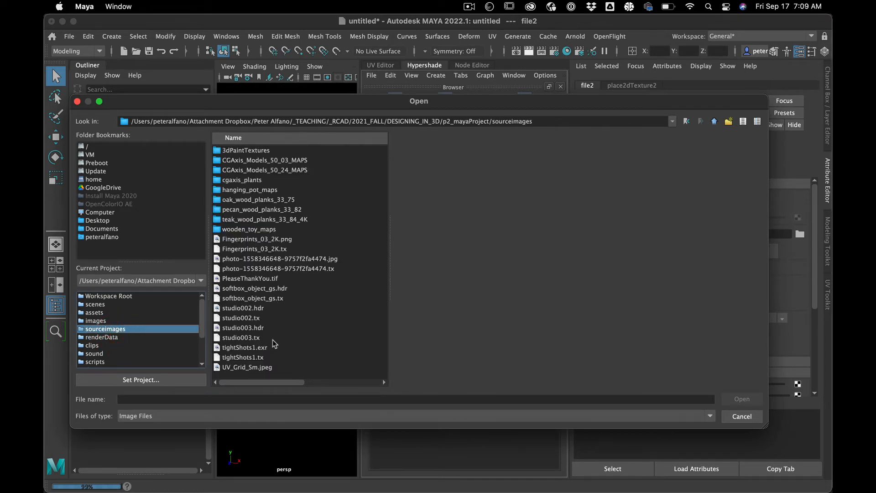
click(266, 280)
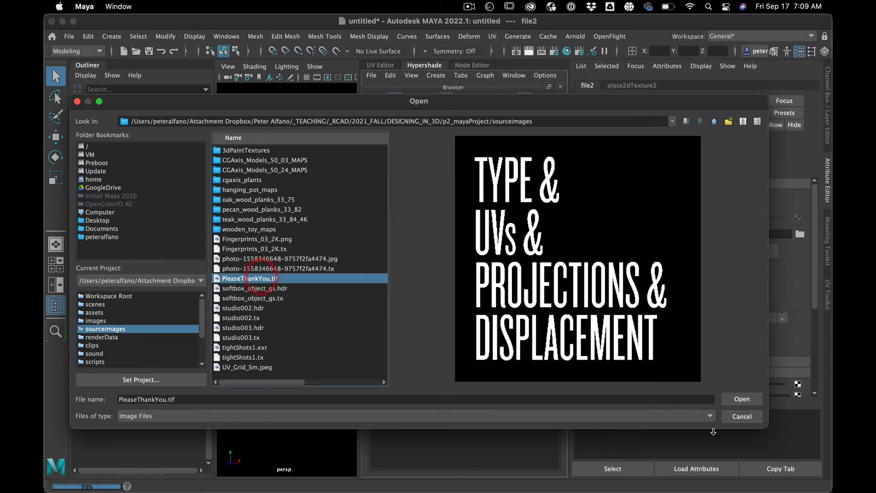
click(742, 399)
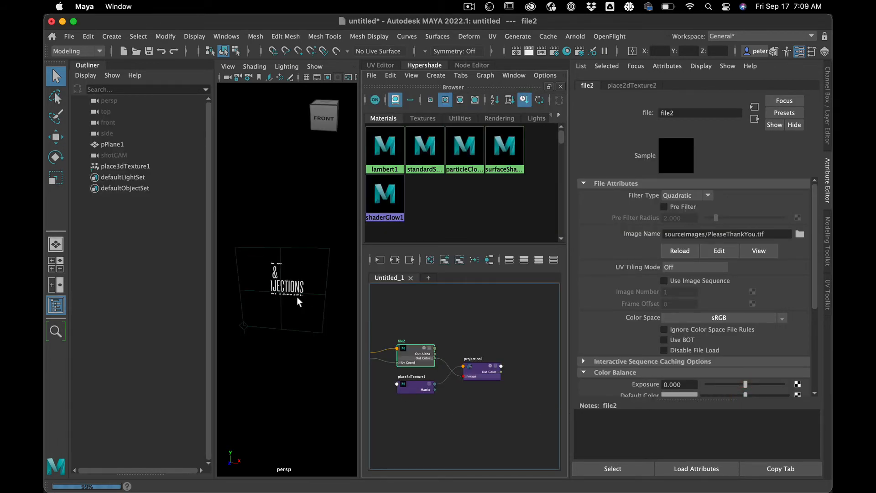
Step: Move place3dTexture1 about 0.111 along X to shift the projected text across the plane, leaving it deselected
click(309, 297)
key(w)
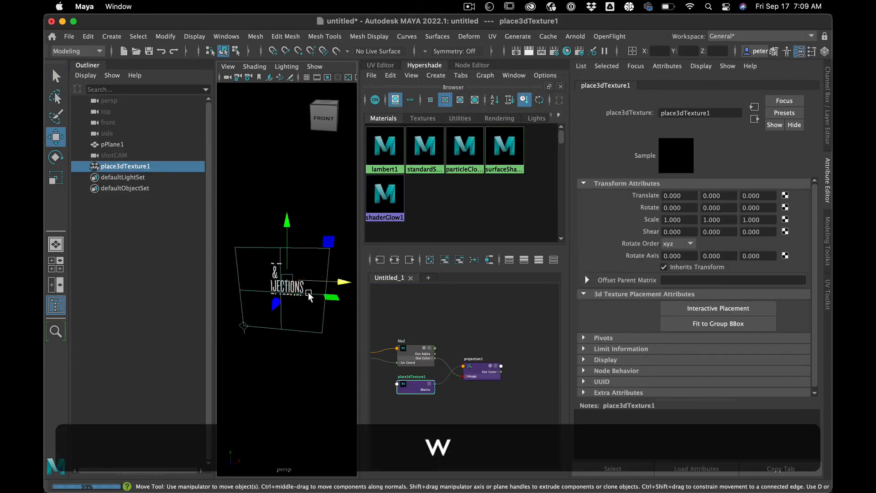
mouse_move(337, 280)
mouse_down()
mouse_move(366, 281)
mouse_move(283, 282)
mouse_move(384, 284)
mouse_move(311, 291)
mouse_move(368, 289)
mouse_move(326, 290)
mouse_move(340, 287)
mouse_up()
click(302, 187)
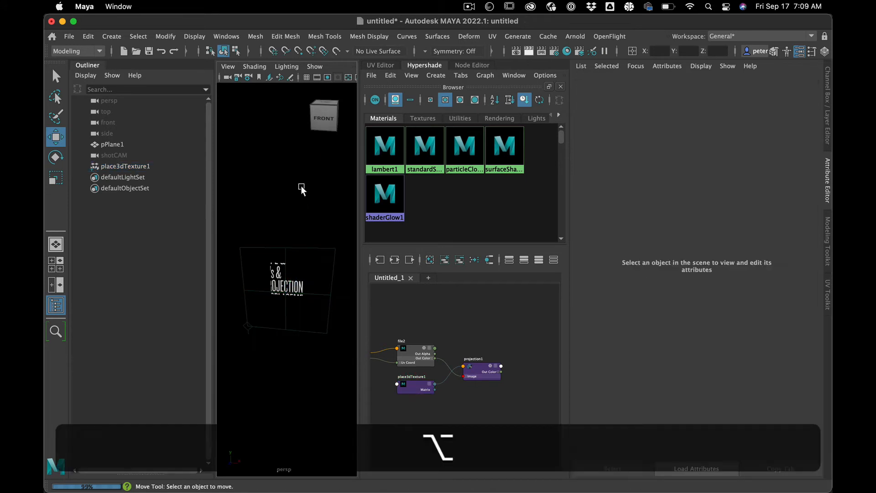
Step: Delete the plane and create a polygon cube in its place
alt+drag(300, 185, 290, 262)
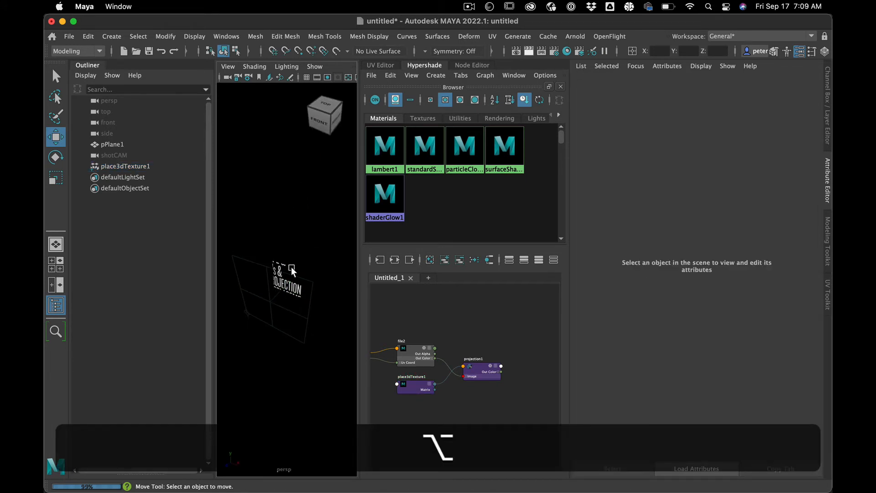
click(292, 269)
key(BackSpace)
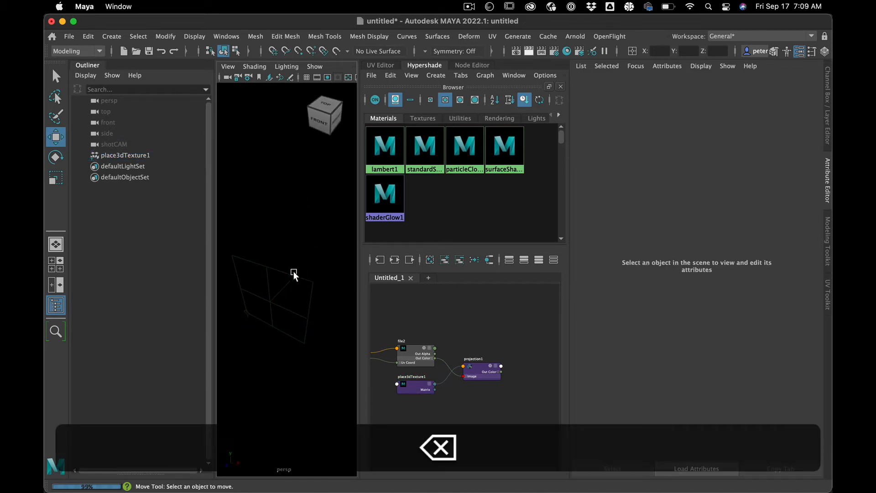
key(shift)
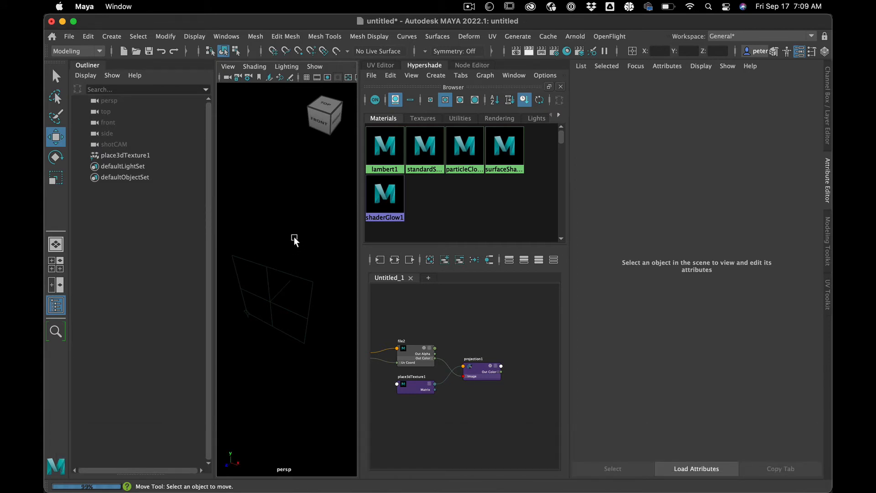
key(space)
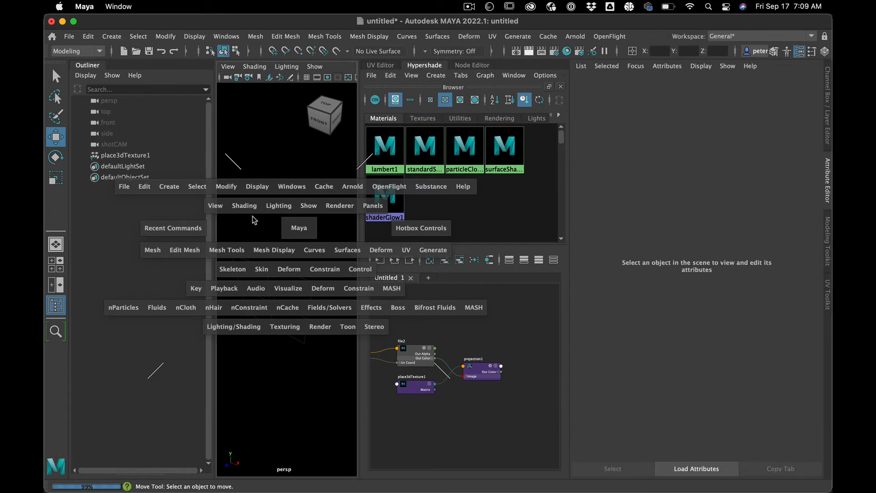
click(171, 186)
click(174, 187)
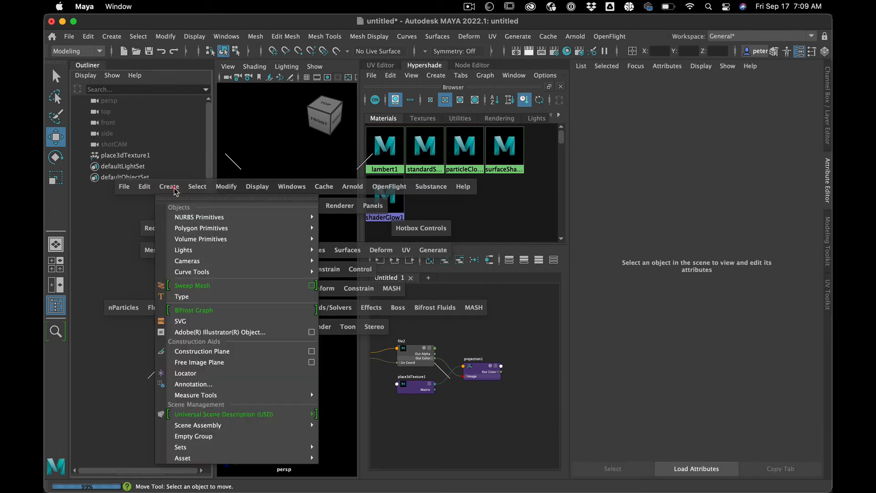
mouse_move(206, 228)
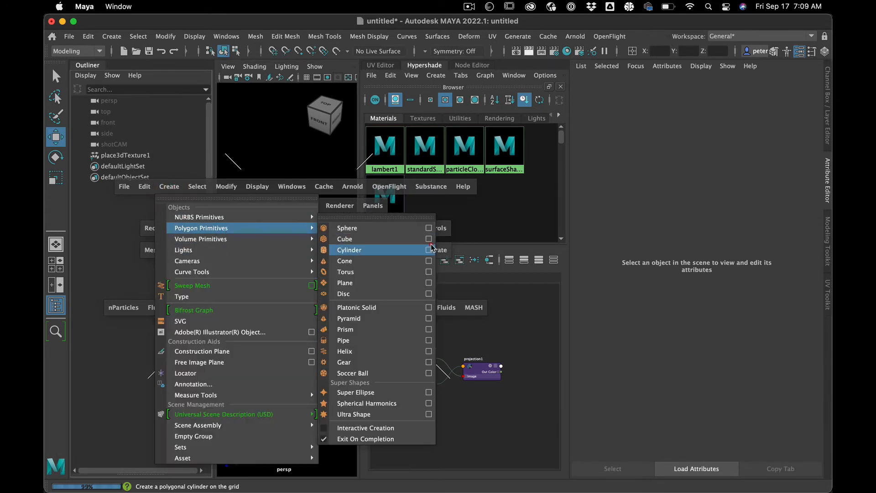
click(396, 239)
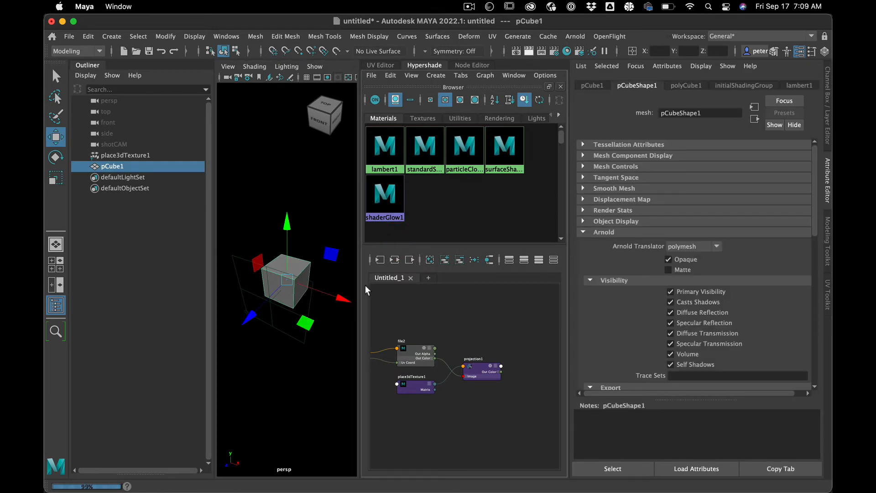
Step: Assign the existing surfaceShader1 material to the cube and inspect the projected text on its faces
right_click(301, 270)
mouse_move(313, 482)
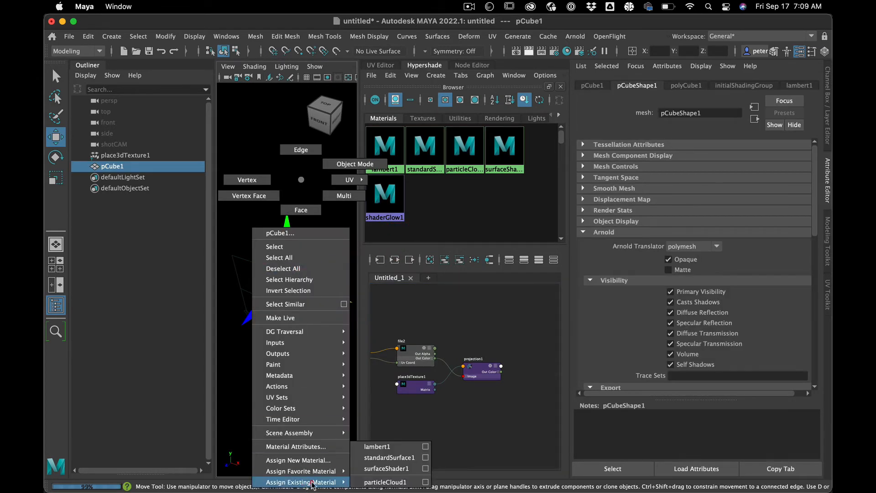
click(408, 470)
click(314, 215)
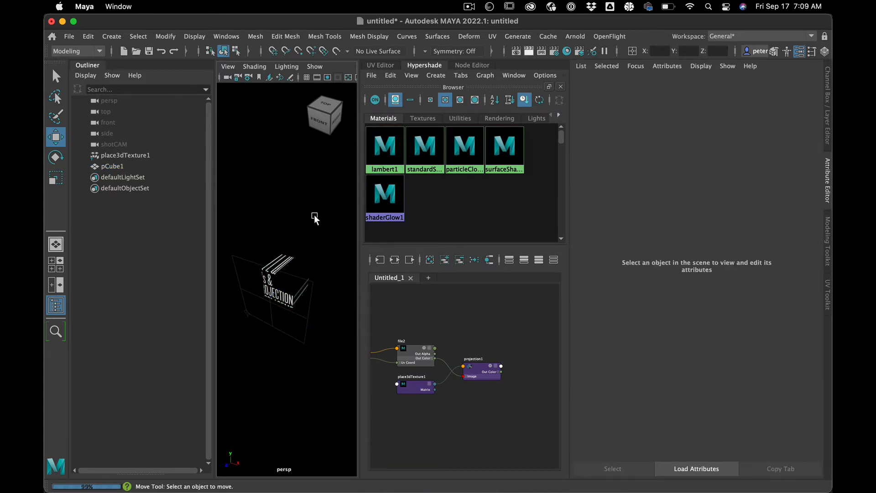
alt+drag(314, 215, 277, 213)
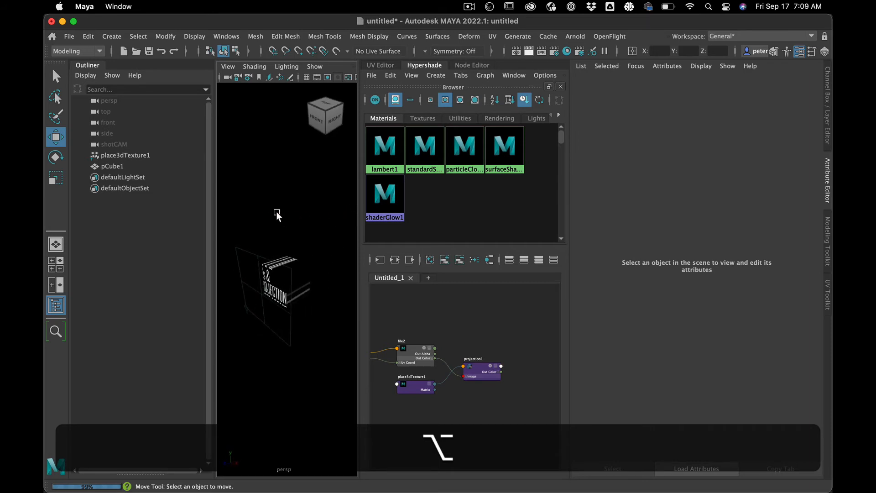
Step: Rotate place3dTexture1 to about -58.8 degrees in X and -24.6 degrees in Y, and inspect the text on the cube
click(244, 249)
key(e)
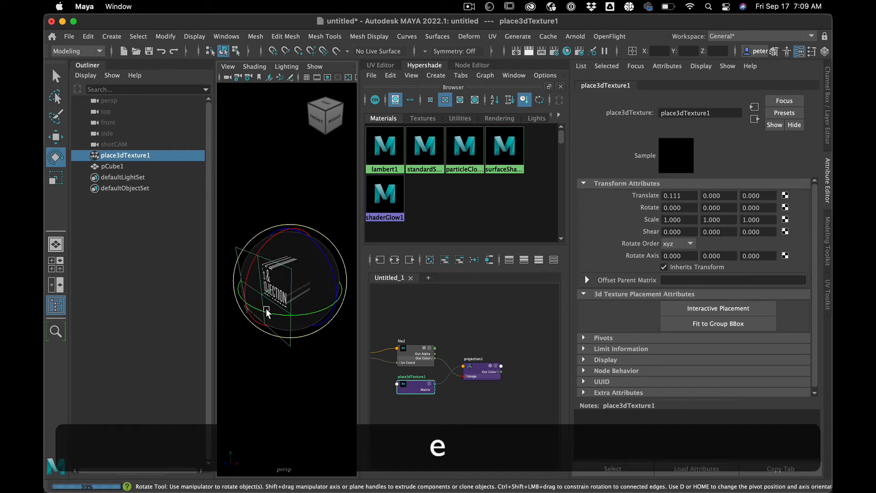
drag(268, 314, 246, 302)
drag(263, 237, 361, 216)
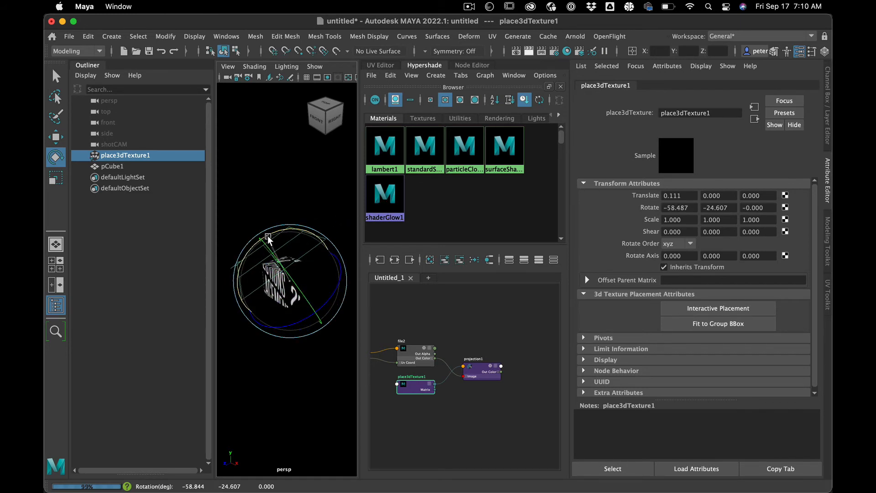
click(282, 352)
key(alt)
alt+drag(281, 352, 258, 360)
scroll(311, 359, up, 3)
alt+scroll(259, 360, down, 3)
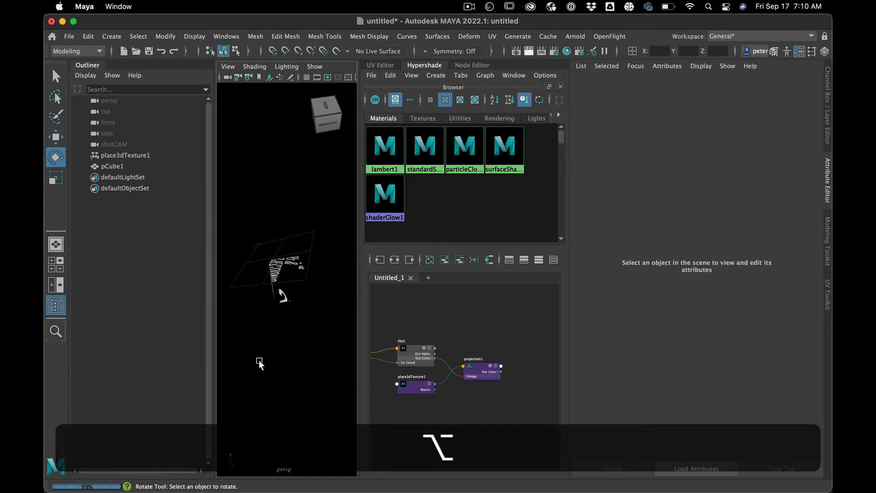
Step: Undo the last rotations of place3dTexture1 and inspect the projected text on the cube from the front and side
key(z)
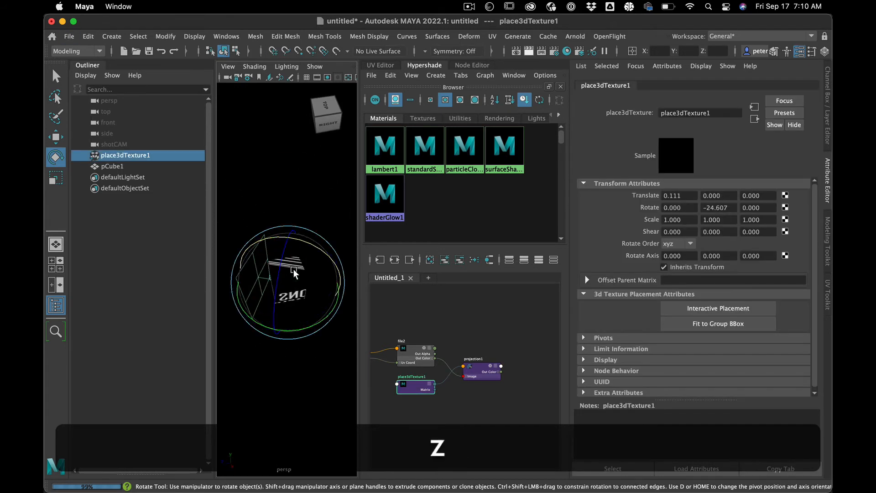
key(z)
key(z)
key(z)
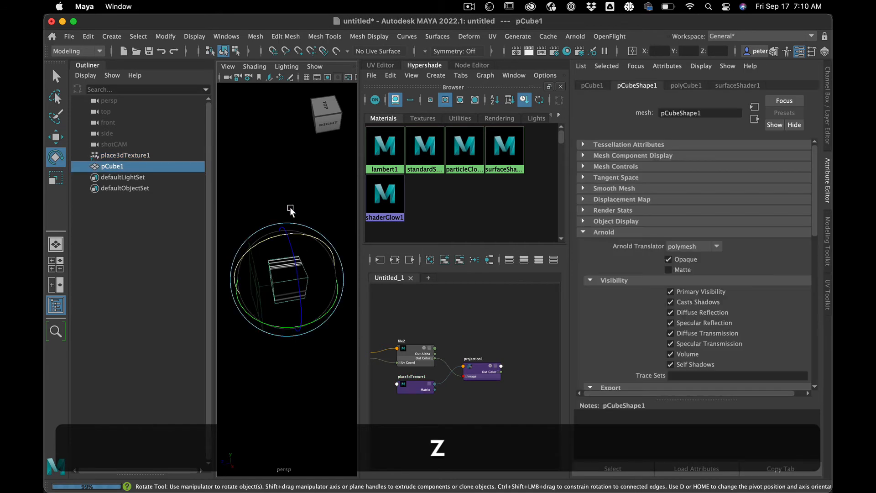
alt+drag(288, 198, 331, 178)
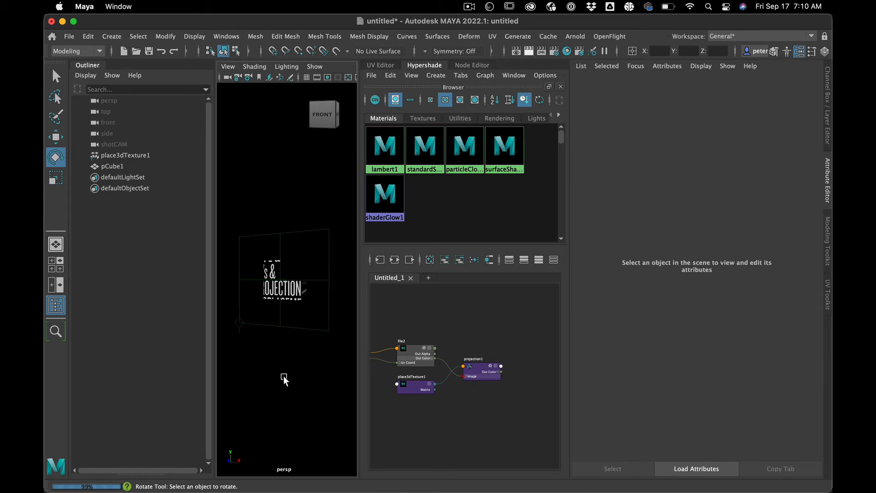
alt+drag(283, 376, 251, 375)
Step: Replace the cube with a polygon plane that carries the existing surfaceShader1 material
click(298, 279)
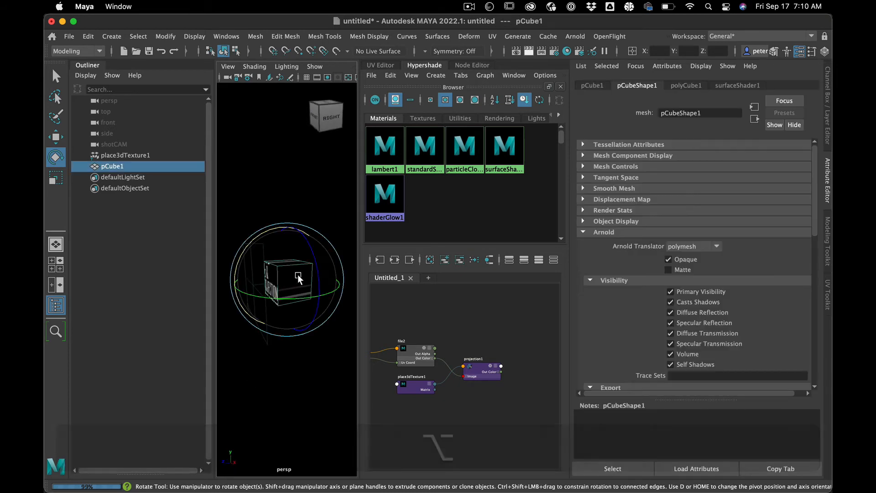
key(BackSpace)
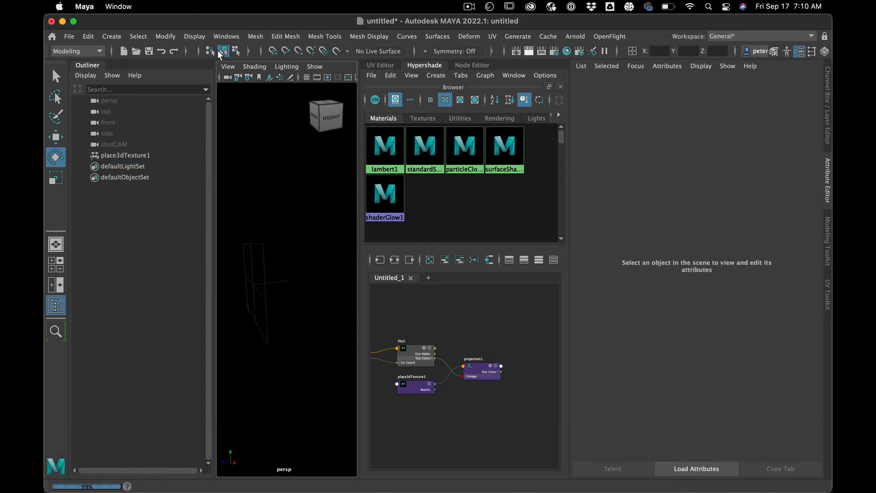
click(110, 35)
mouse_move(151, 79)
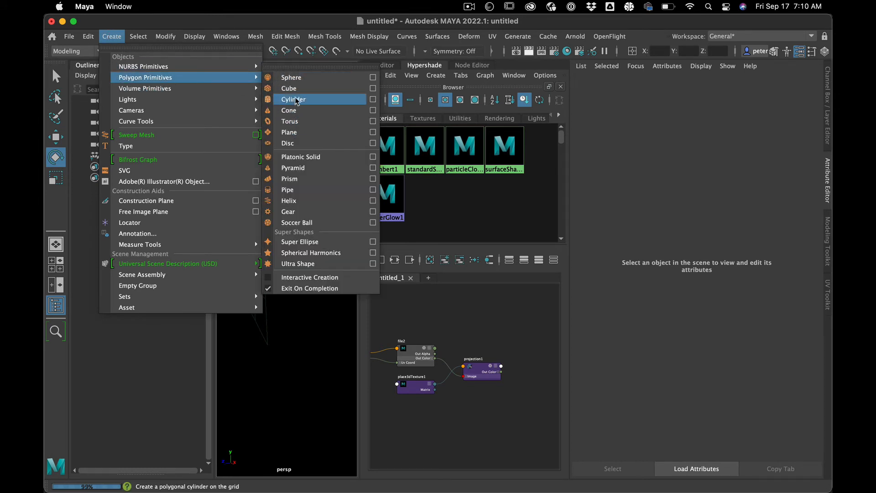
click(289, 135)
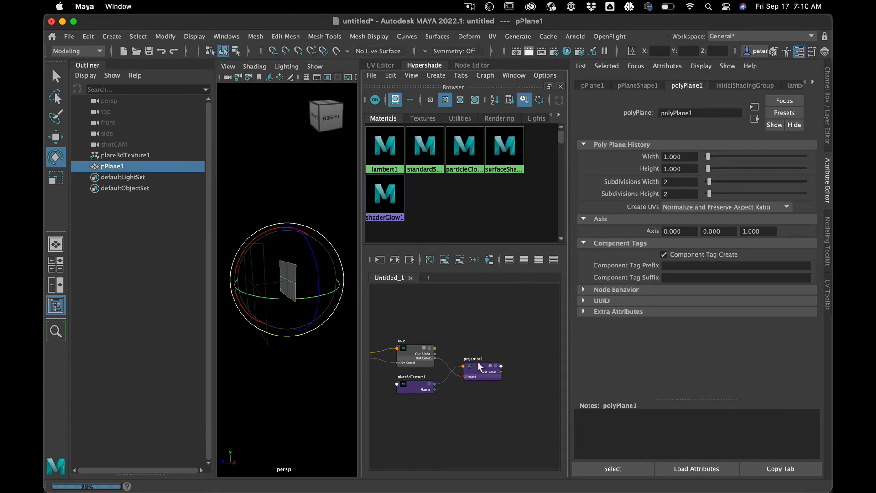
right_drag(476, 365, 469, 284)
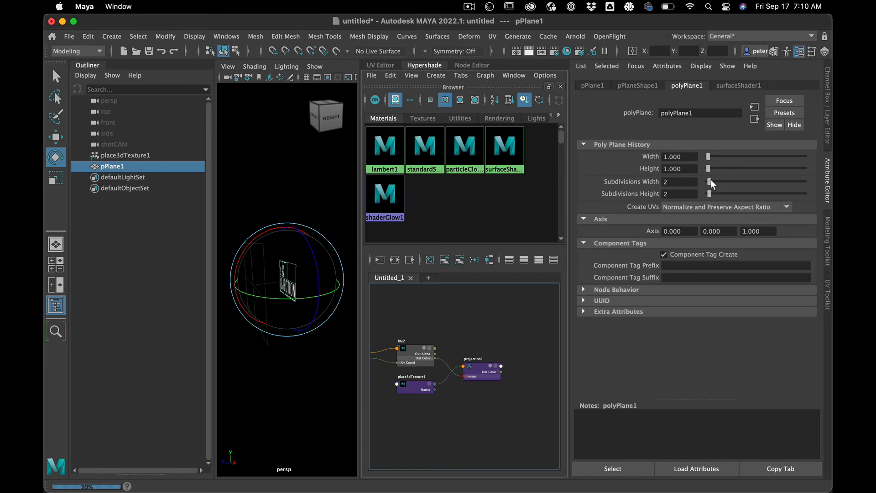
Step: Reduce the plane's width subdivisions to 1 and increase its height subdivisions, leaving it deselected
drag(710, 181, 675, 182)
drag(713, 193, 715, 194)
click(283, 382)
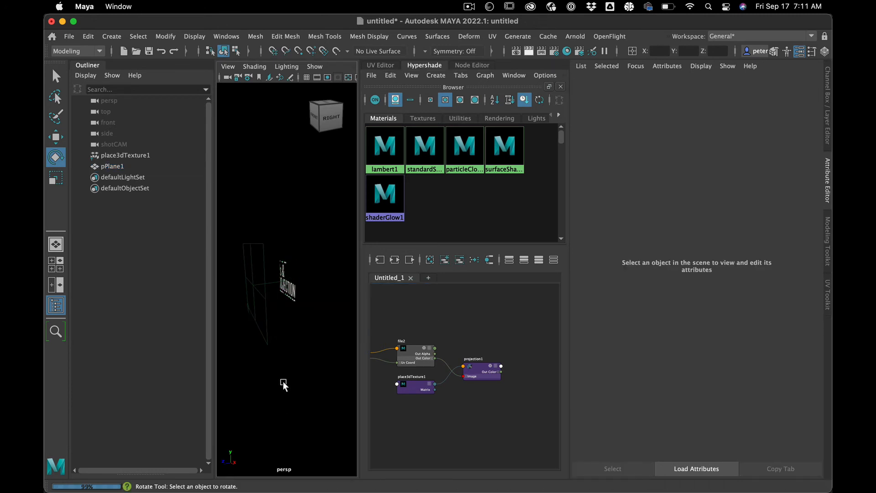
Step: Push a middle horizontal face of the plane about -1.928 along Z so the projected text stretches over the connecting faces
mouse_move(283, 381)
alt+mouse_down()
mouse_move(304, 381)
mouse_move(296, 384)
alt+mouse_up()
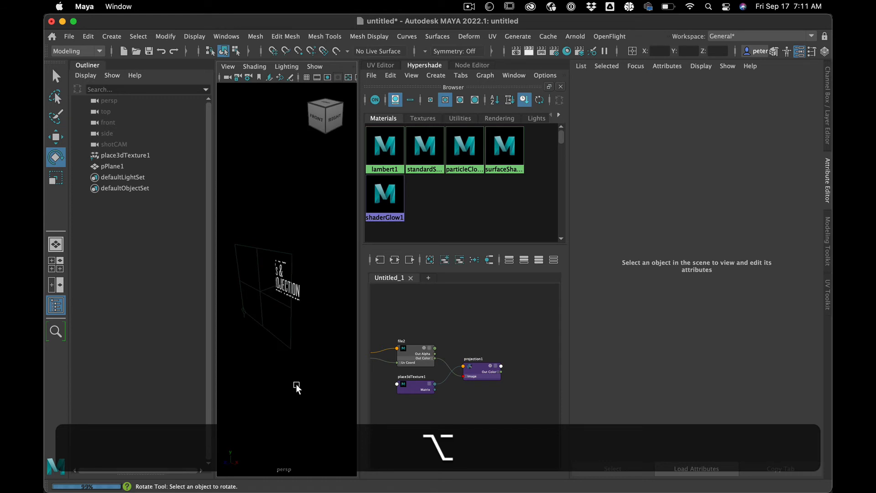
click(828, 197)
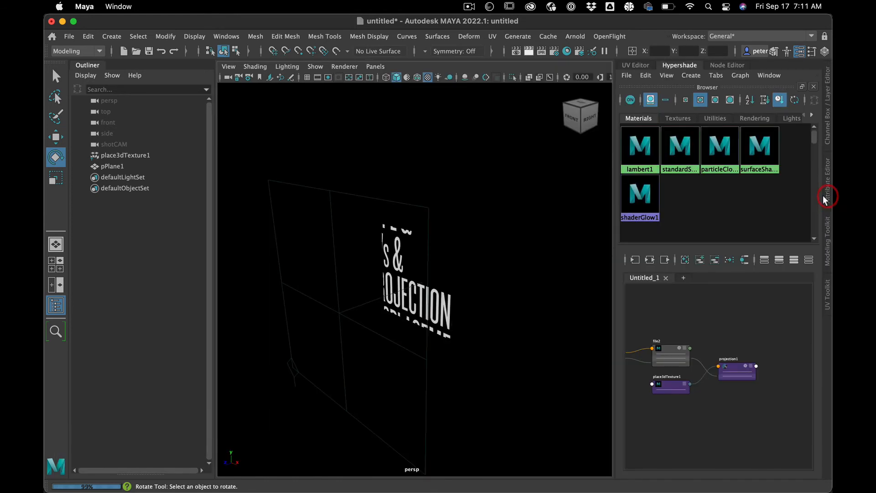
click(449, 293)
key(w)
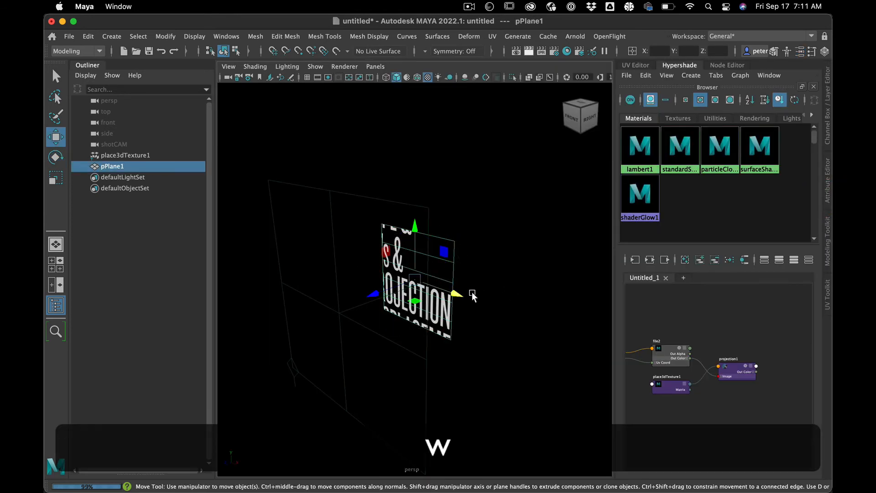
right_drag(440, 179, 441, 211)
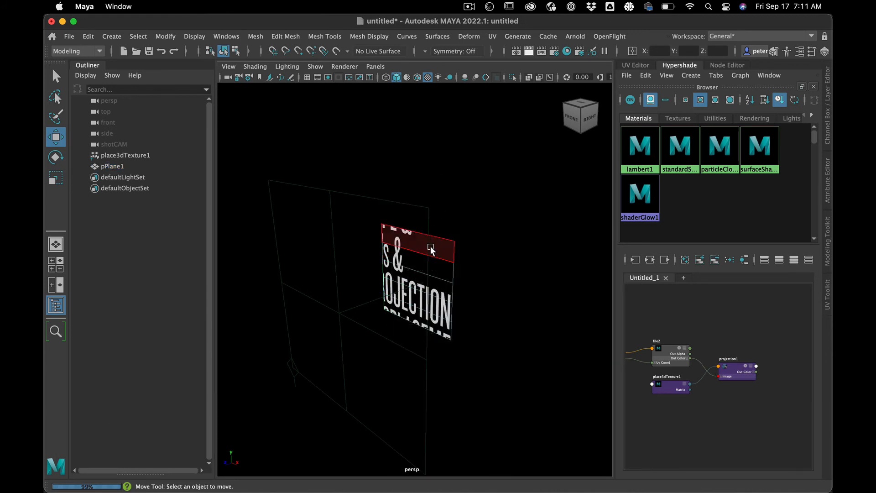
drag(374, 295, 499, 275)
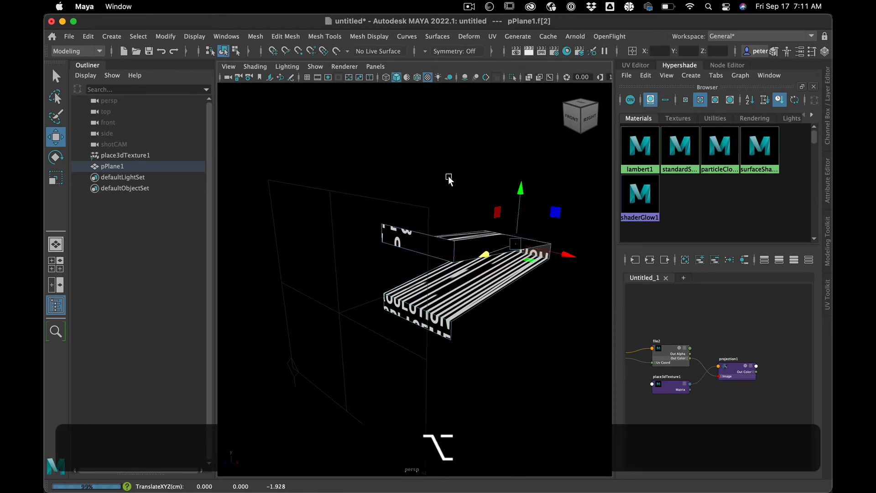
Step: Scale place3dTexture1 down uniformly so more of the projected text fits on the deformed plane
click(313, 188)
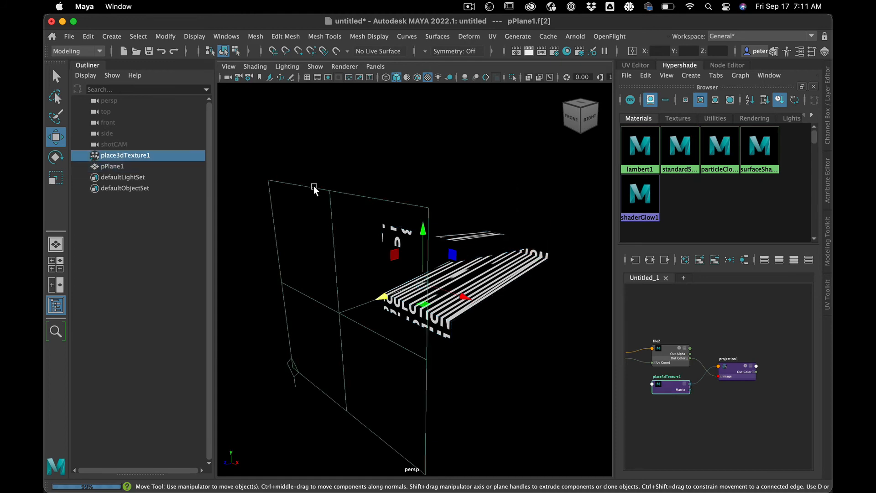
key(e)
key(r)
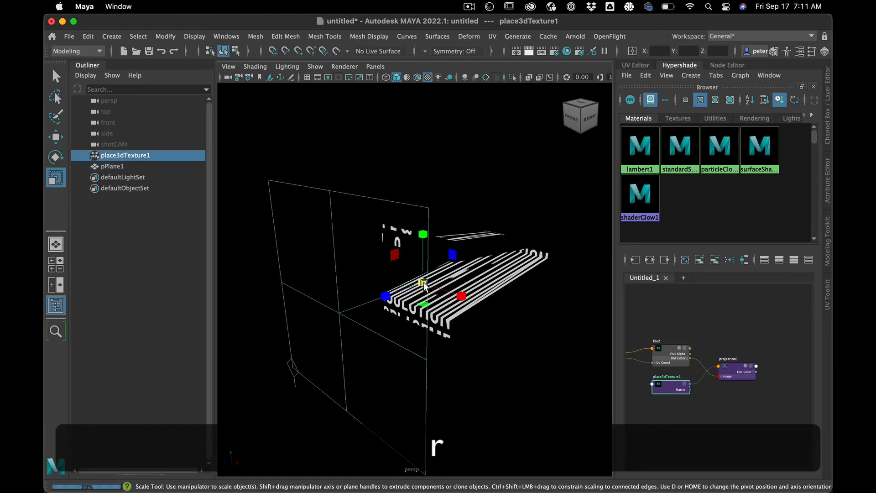
mouse_move(423, 284)
mouse_down()
mouse_move(399, 286)
mouse_move(423, 286)
mouse_up()
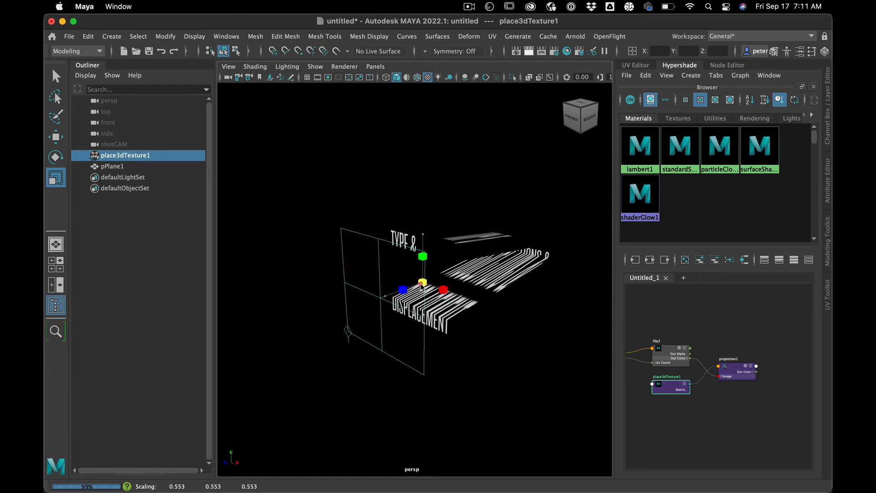
drag(422, 286, 423, 287)
click(440, 184)
key(space)
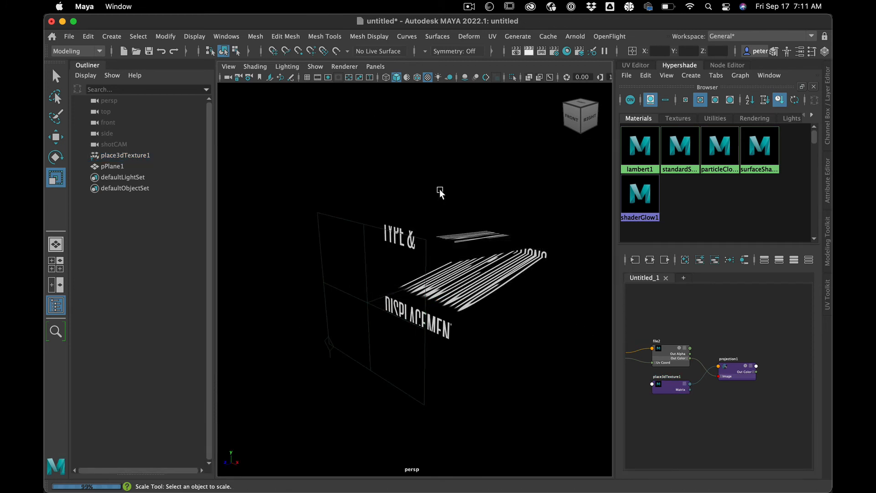
Step: Duplicate the persp camera and rename the copy as shotCAM
click(116, 101)
key(super+d)
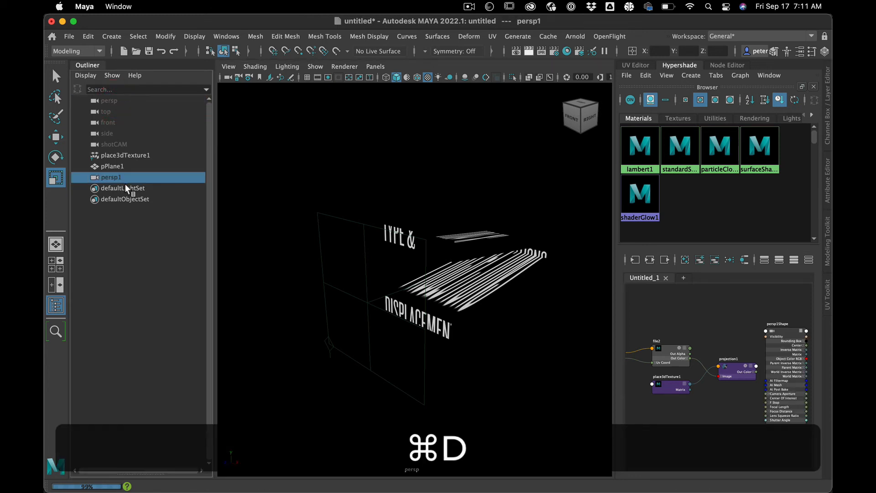
double_click(113, 178)
text(d)
key(BackSpace)
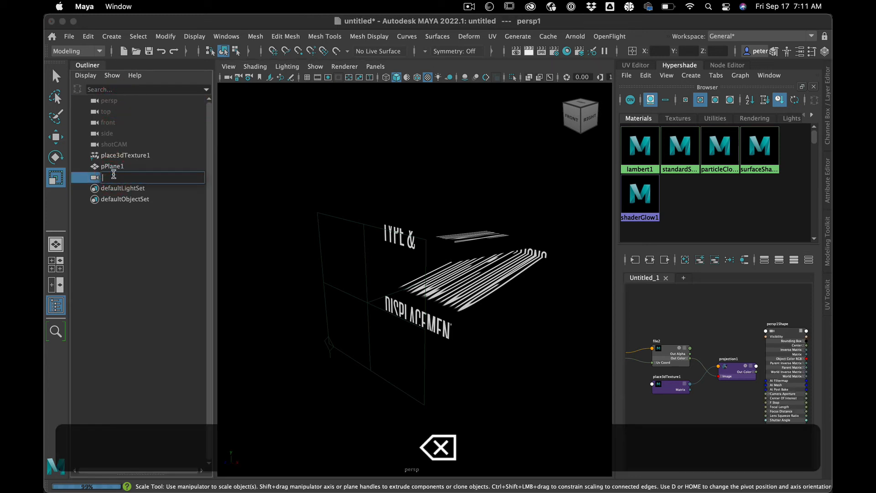
text(shotCAM)
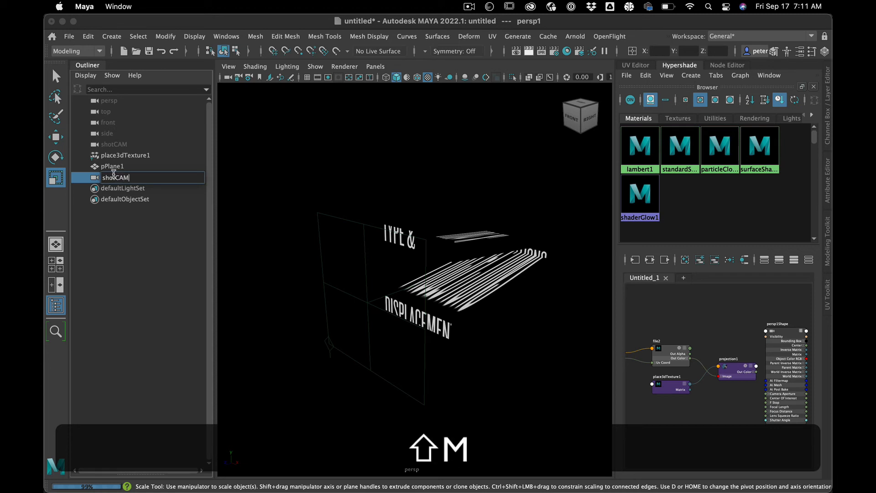
key(Return)
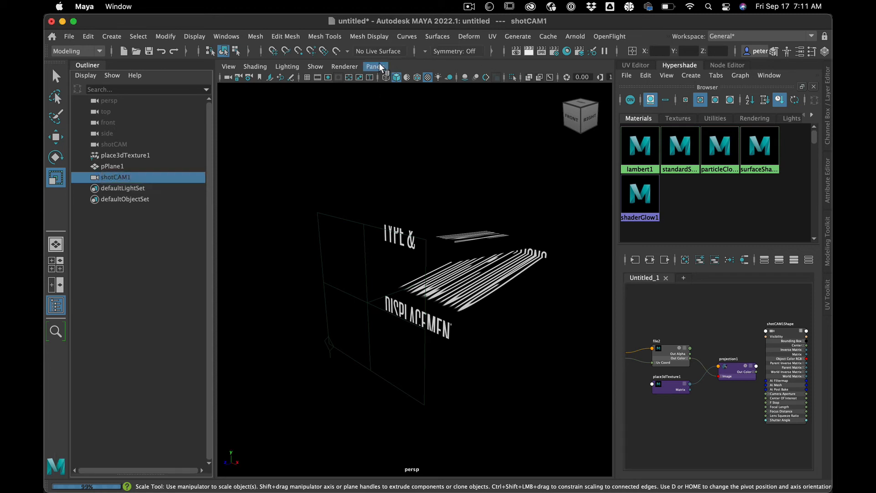
Step: Look through the new shotCAM1 camera and set its translation and rotation to 0 on all axes
click(380, 65)
mouse_move(426, 77)
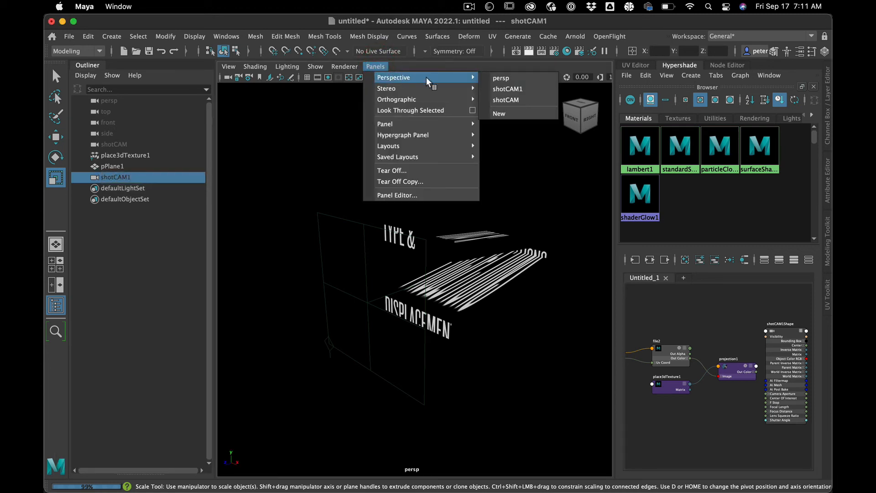
click(507, 89)
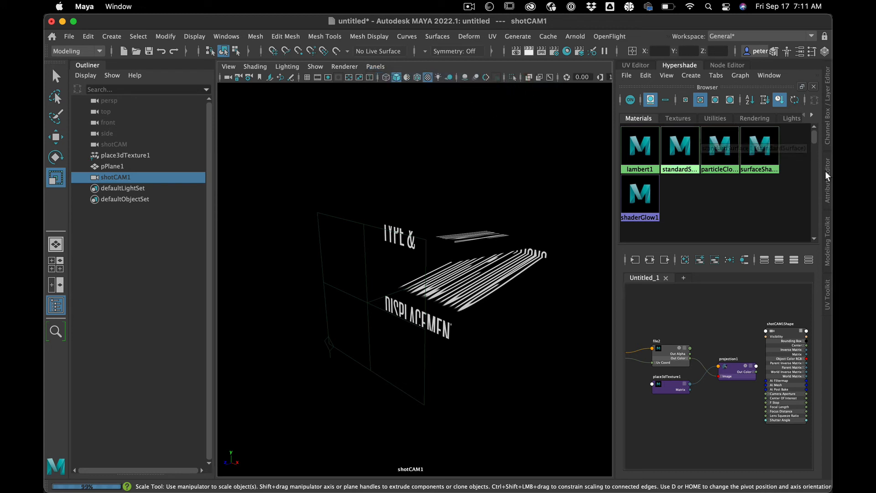
click(830, 89)
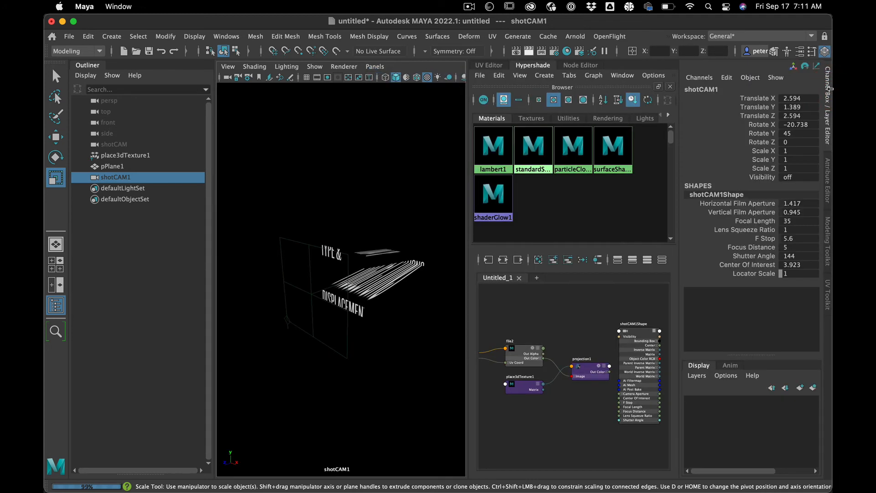
click(796, 99)
click(797, 99)
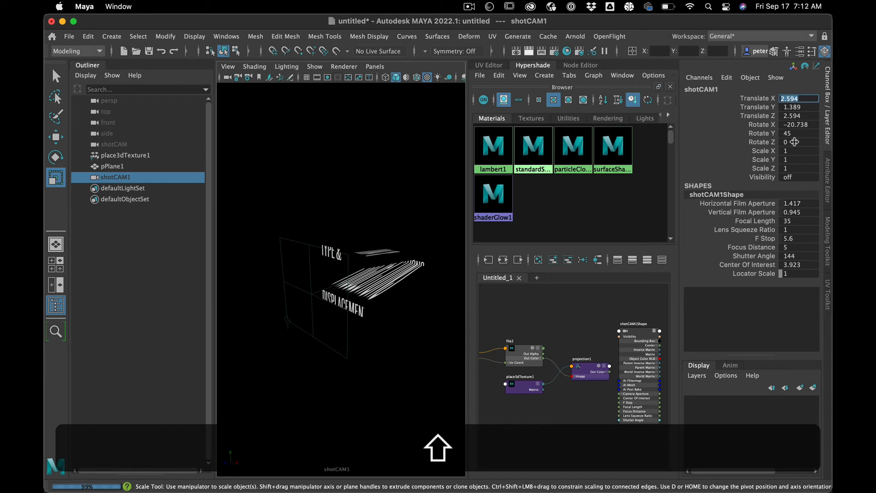
shift+click(795, 143)
text(0)
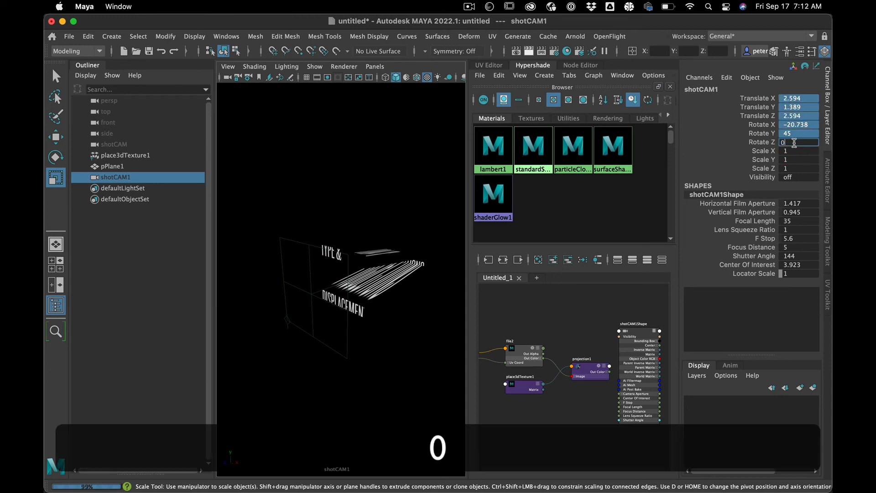
key(Return)
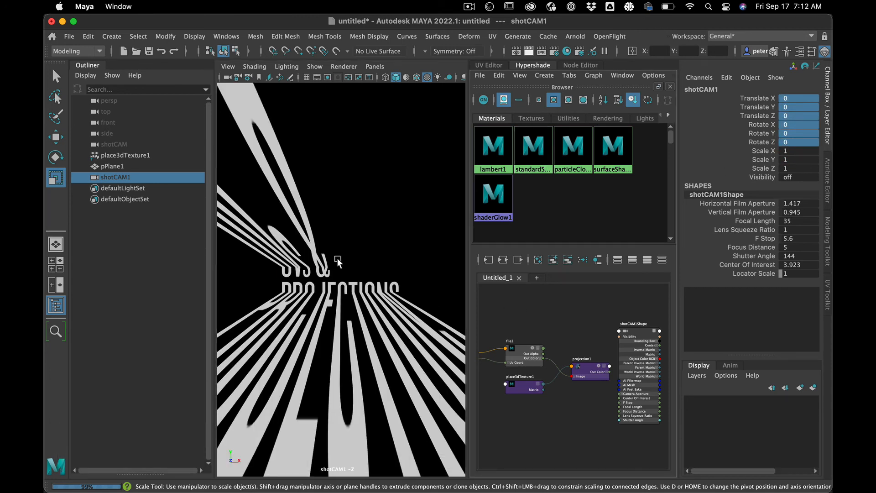
Step: Show the resolution gate in the camera view and set the render image width to 540 pixels for a square frame
click(327, 78)
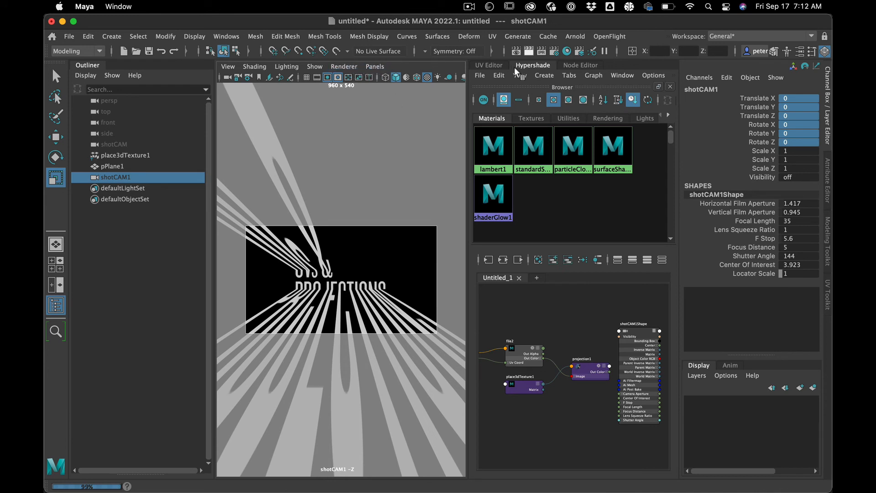
click(554, 51)
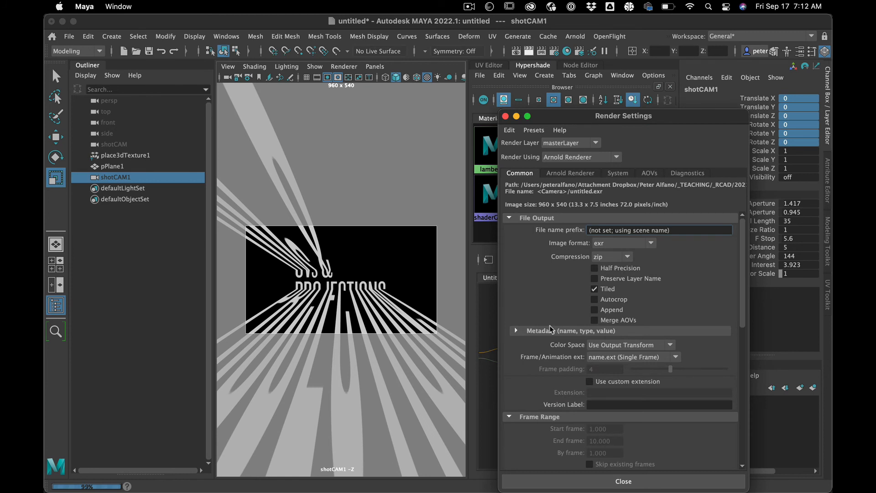
scroll(598, 396, down, 10)
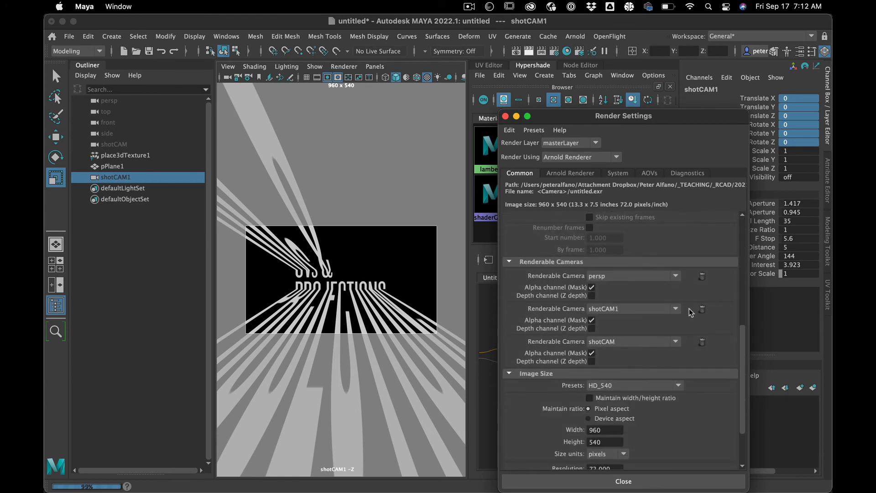
scroll(683, 362, down, 3)
double_click(595, 385)
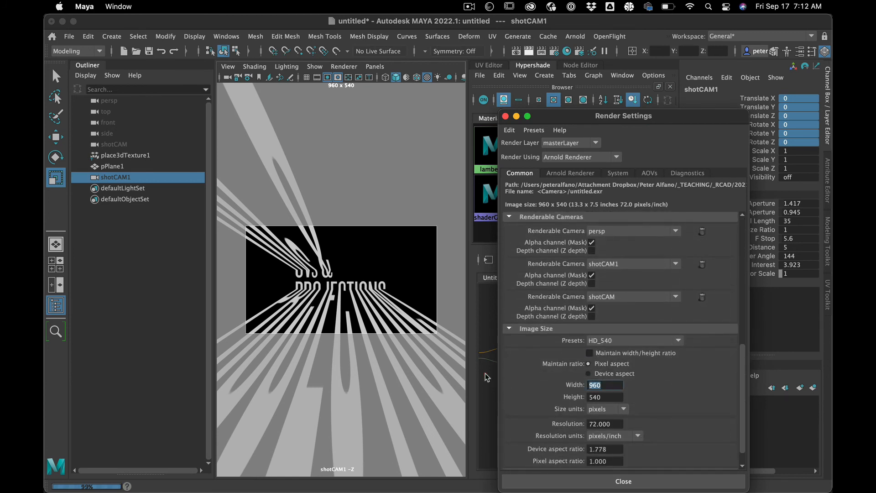
text(540)
key(Return)
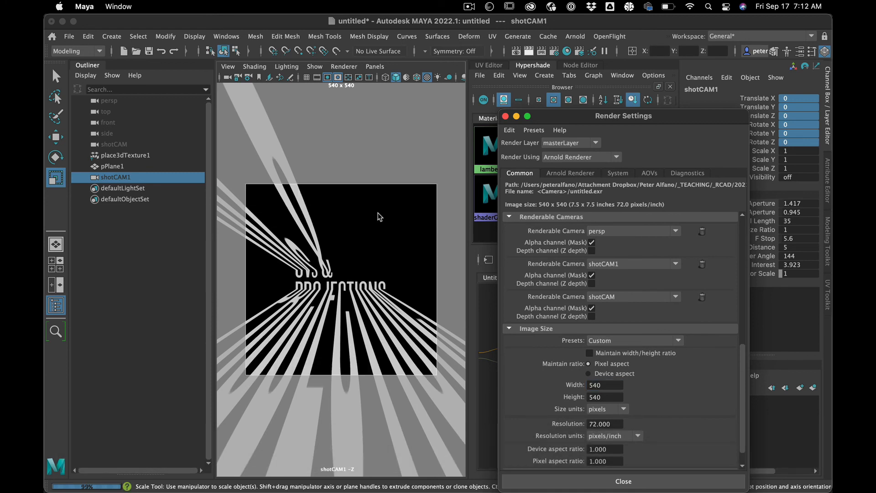
Step: Dolly shotCAM1 back to about 0.898 in Z to frame the projected text
scroll(378, 217, down, 5)
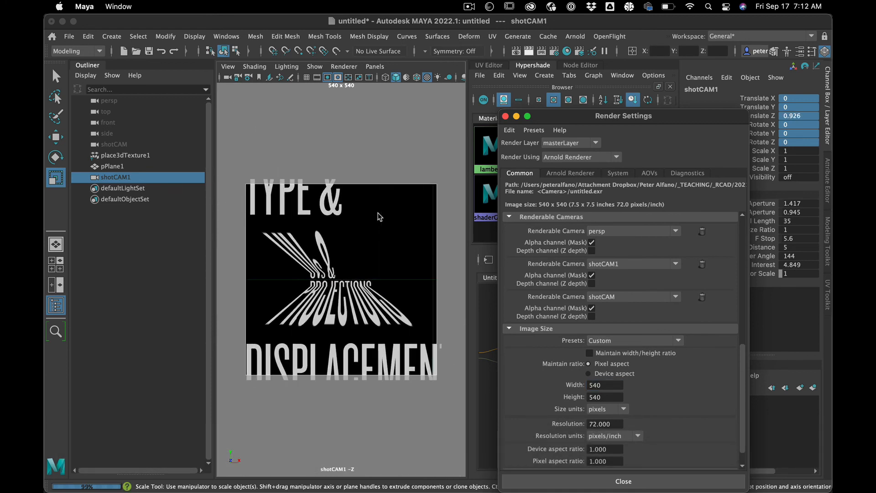
scroll(378, 217, down, 4)
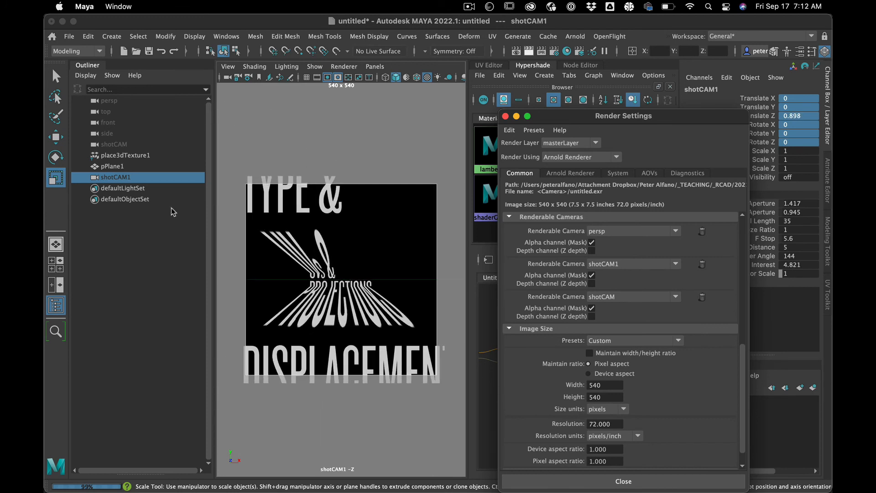
Step: Switch to the four-view layout, close the render settings, and collapse the Hypershade to give the viewports more room
click(55, 265)
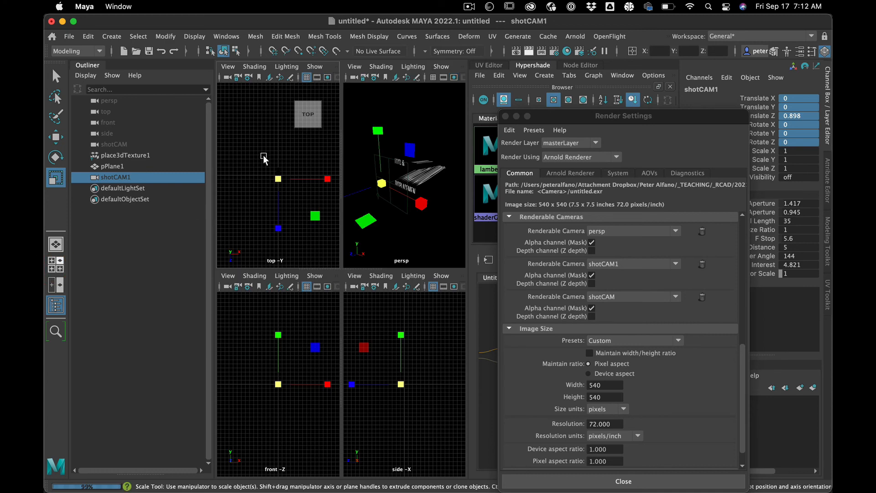
click(442, 66)
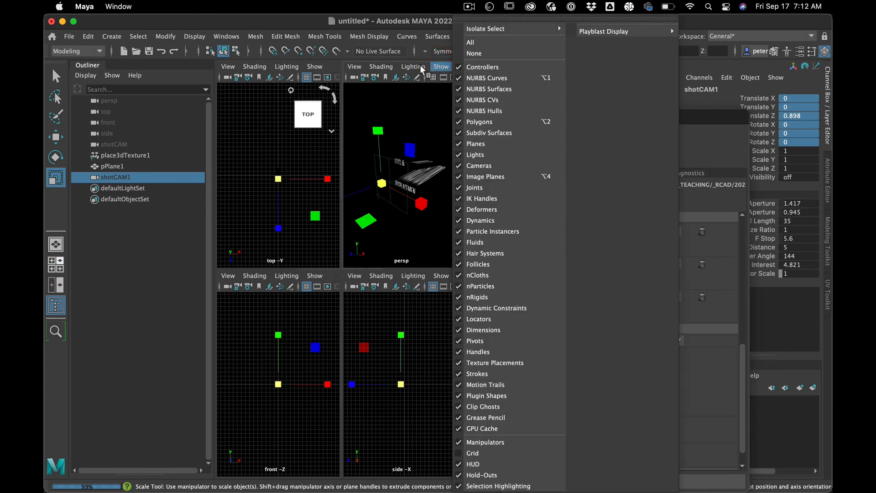
click(445, 64)
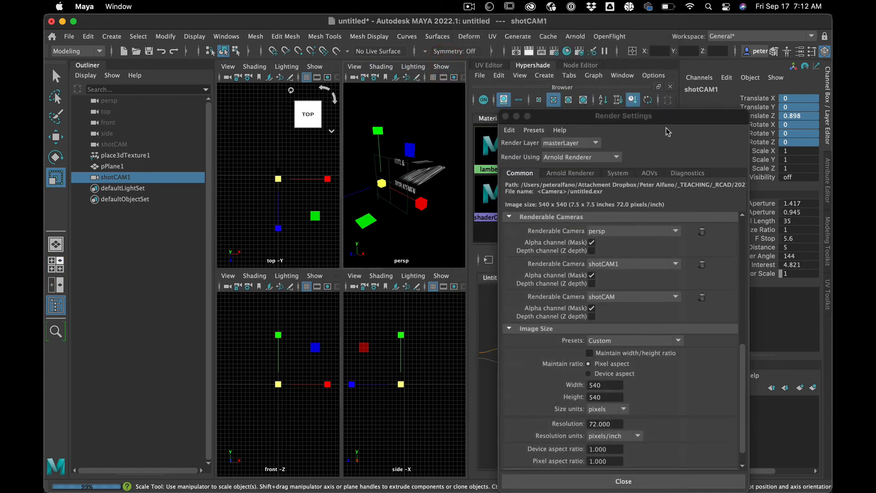
click(506, 116)
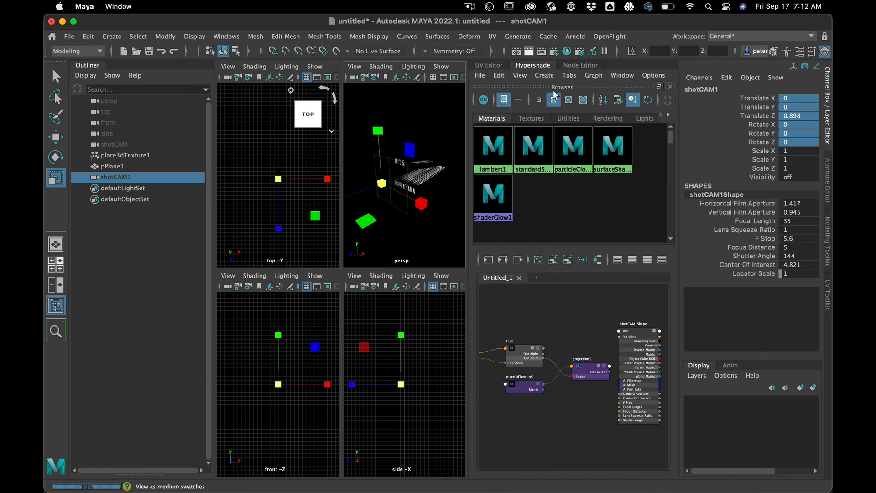
click(538, 66)
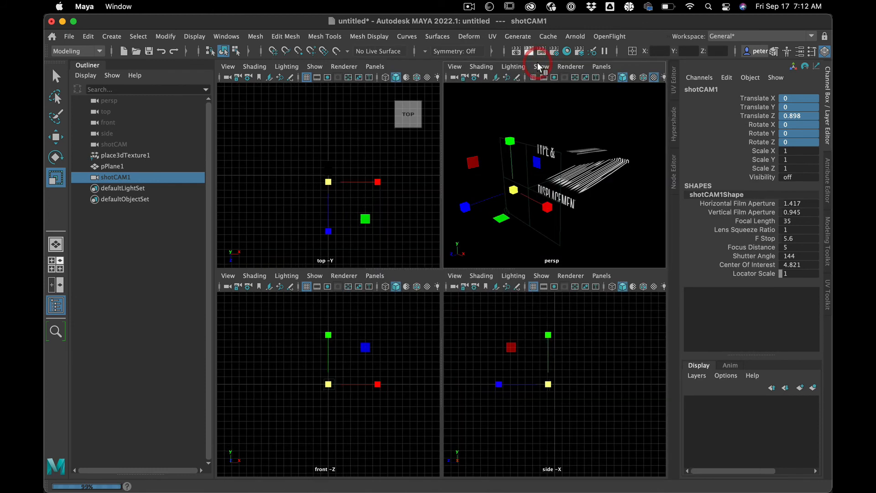
Step: Set the perspective viewport to look through the shotCAM1 camera
click(606, 65)
mouse_move(624, 83)
click(735, 89)
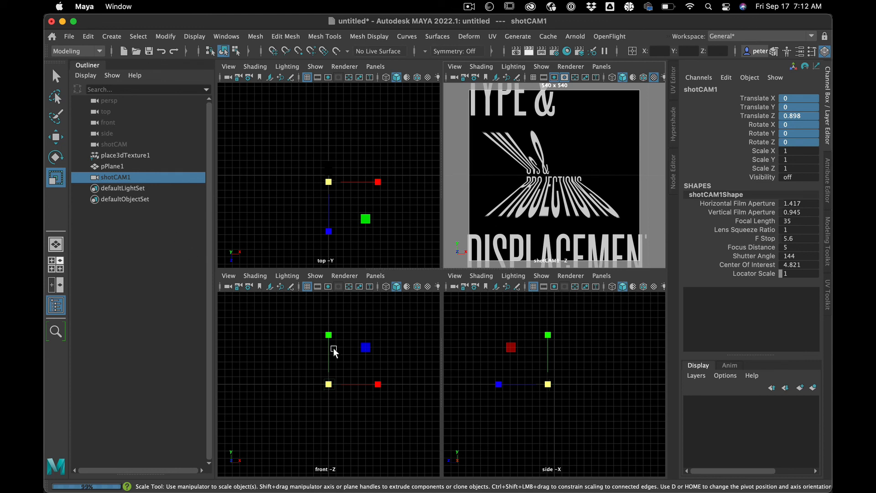
Step: Scale place3dTexture1 up uniformly to about 1.171 to enlarge the projected text
click(126, 156)
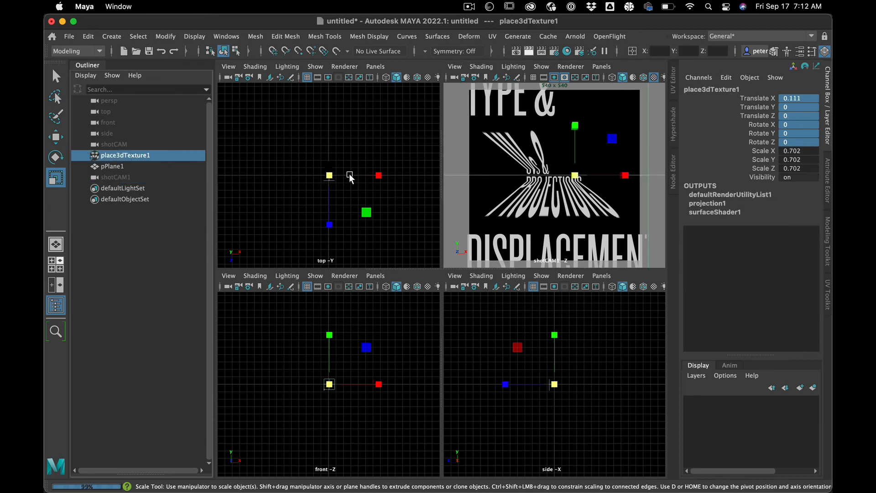
drag(336, 176, 333, 179)
key(z)
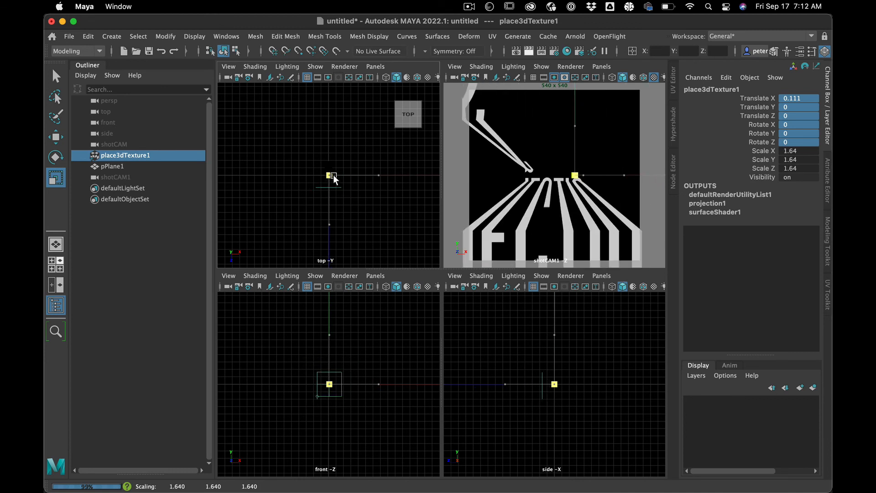
key(shift+z)
key(z)
key(shift+z)
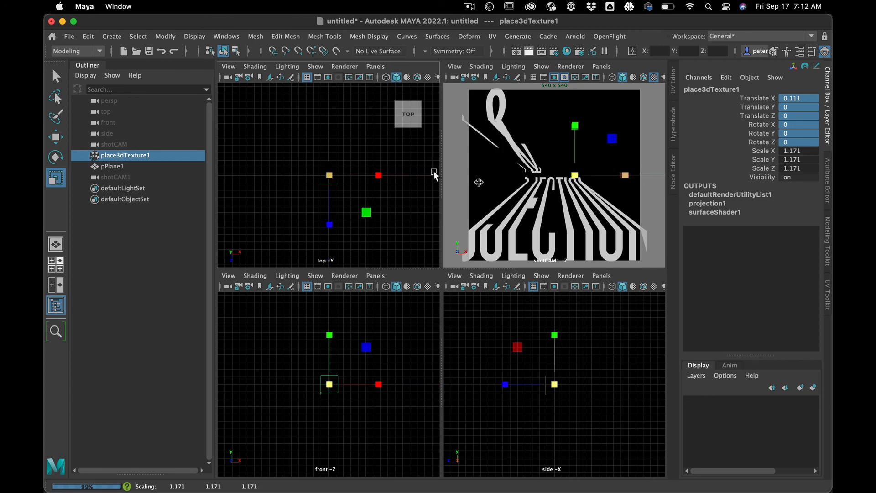
Step: In the side view, move the vertices at pPlane1's recessed back end toward its front face and scale them outward
click(552, 171)
click(553, 171)
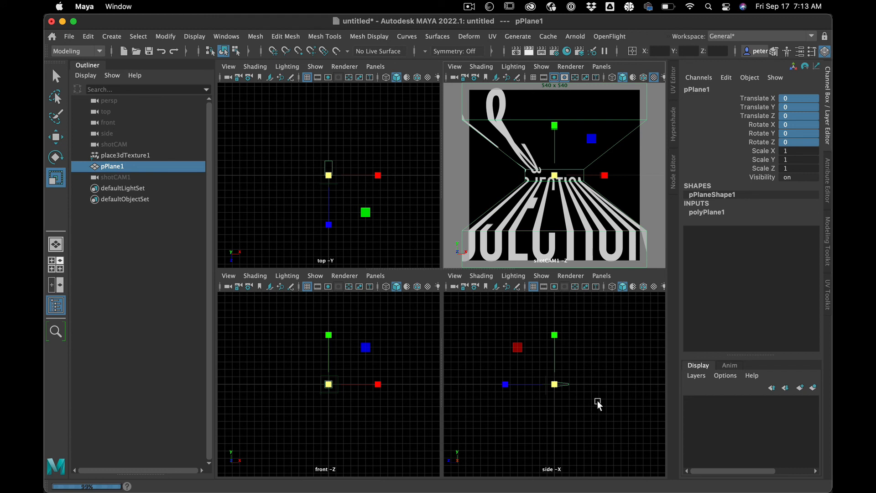
scroll(598, 401, up, 10)
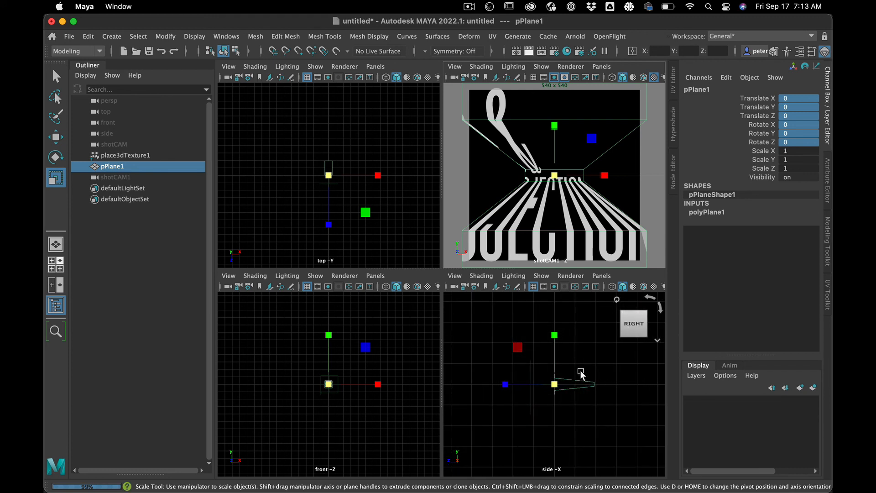
key(shift)
right_drag(584, 370, 528, 177)
drag(577, 353, 606, 425)
key(w)
drag(550, 386, 593, 392)
key(e)
key(r)
click(573, 448)
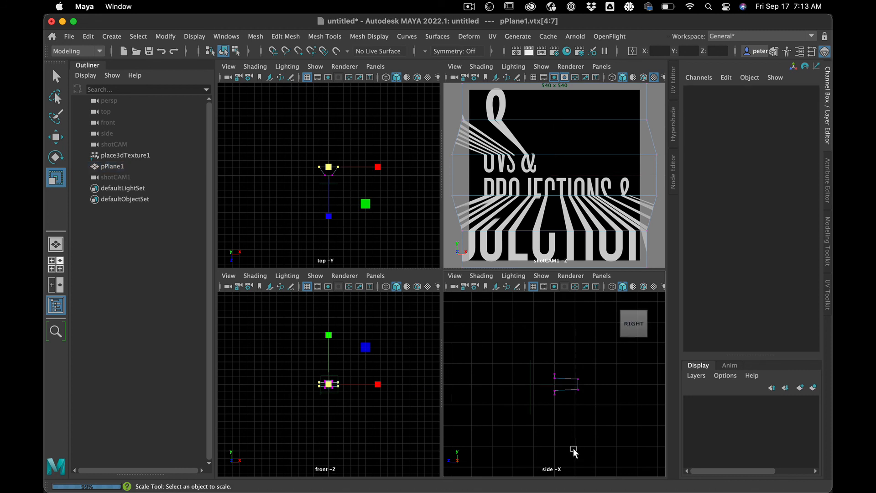